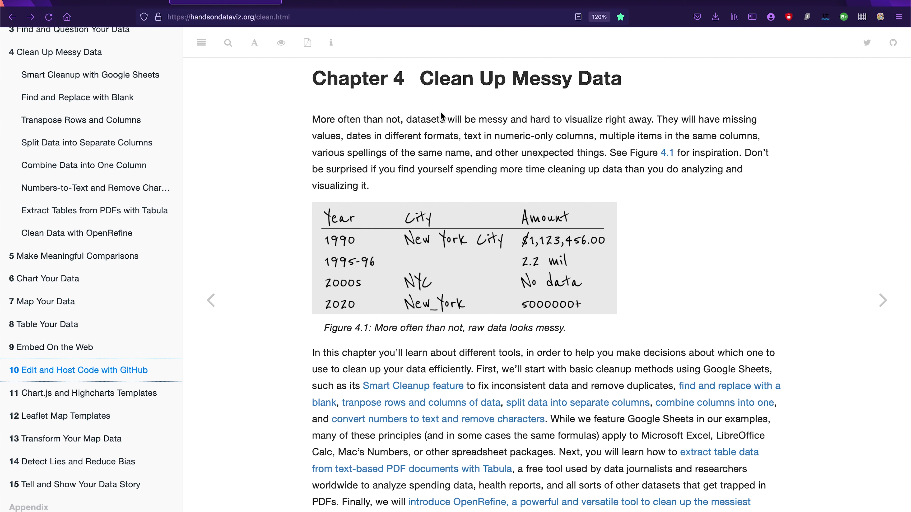
# Switch from the Clean Up Messy Data chapter to the Google Sheets practice exercises file and show its country population sheet
pyautogui.click(437, 75)
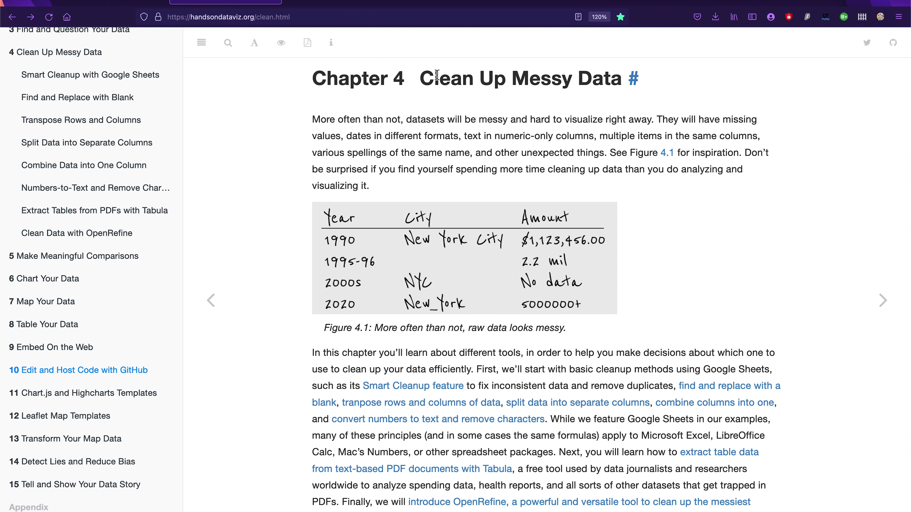
pyautogui.hotkey('ctrl', 'shift', 'Tab')
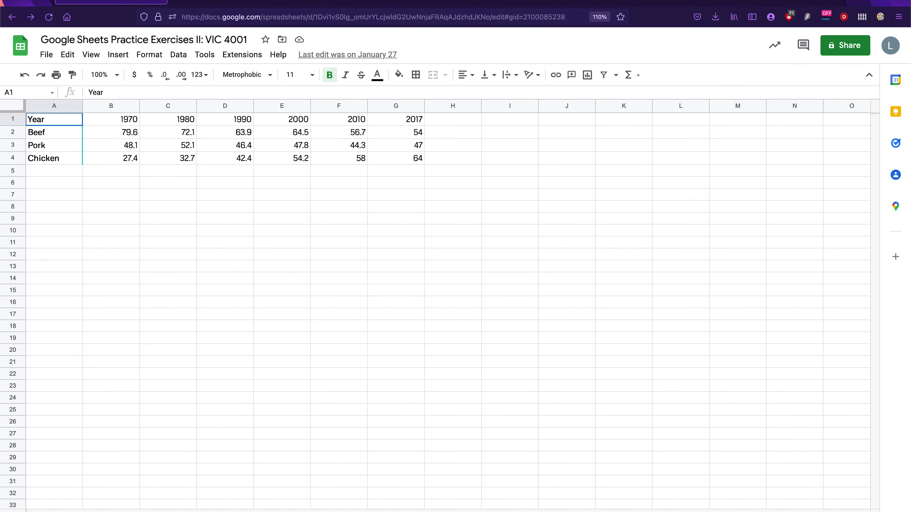
pyautogui.hotkey('alt', 'Right')
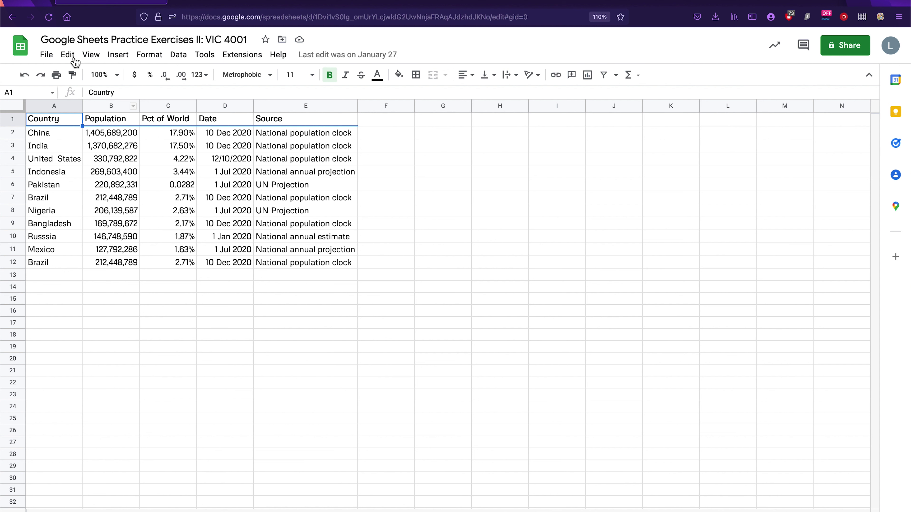
pyautogui.click(47, 56)
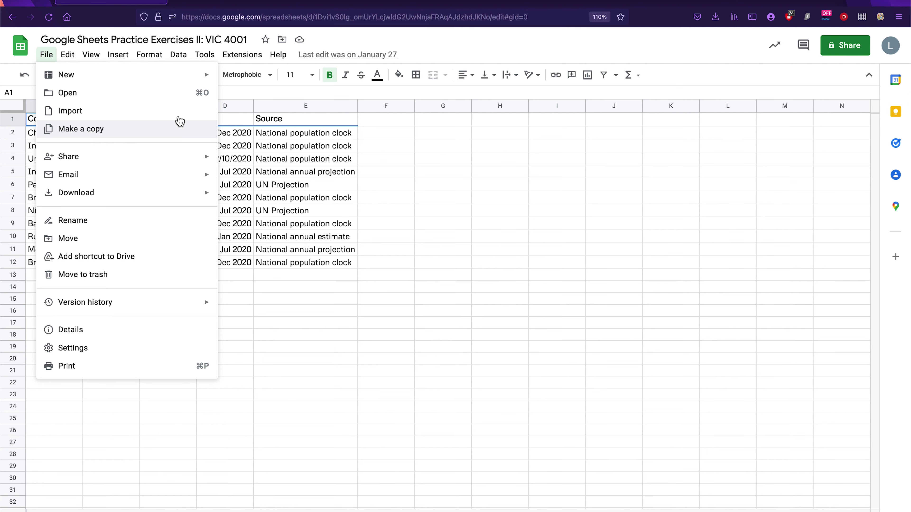
pyautogui.click(116, 54)
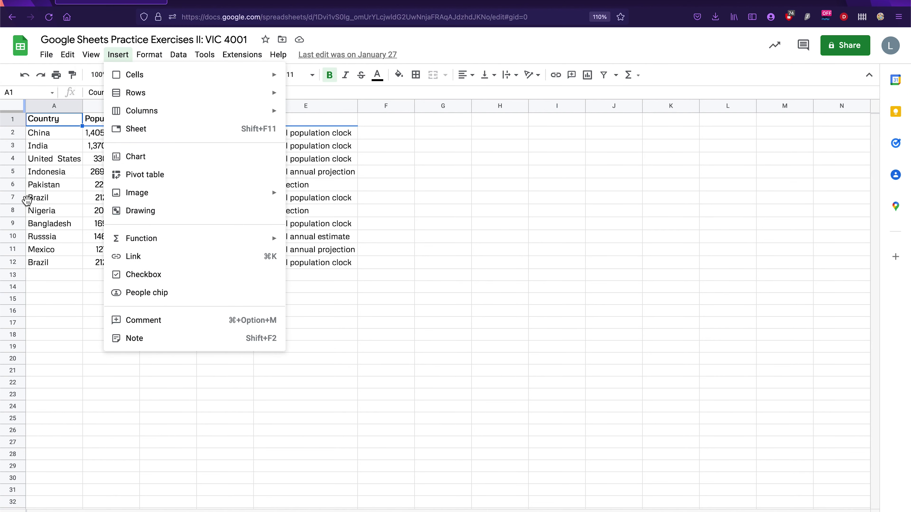
pyautogui.click(29, 202)
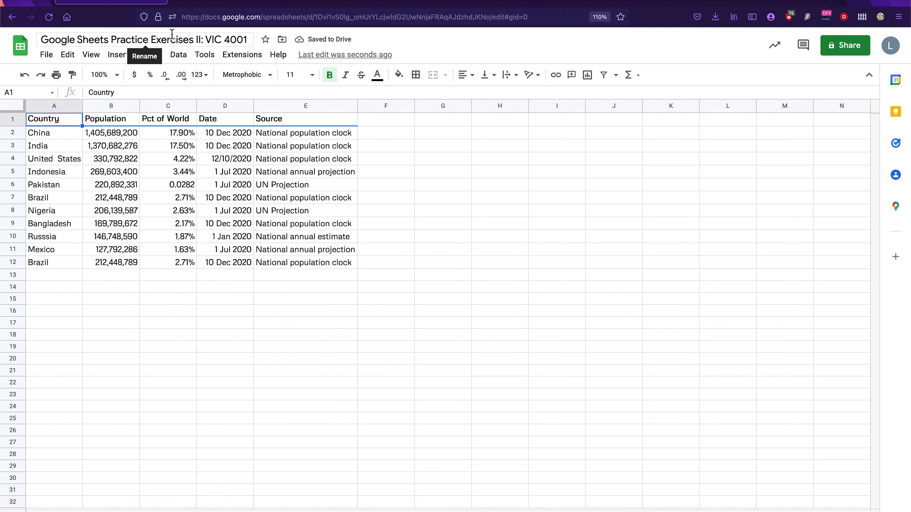
pyautogui.click(82, 325)
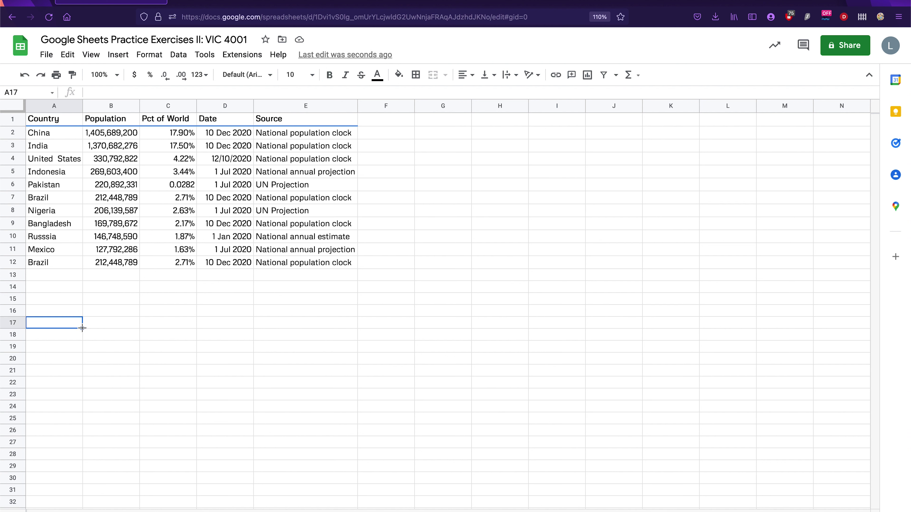
# Make a copy of the practice spreadsheet and replace "Copy of" in its title with the owner's first name in possessive form
pyautogui.click(47, 55)
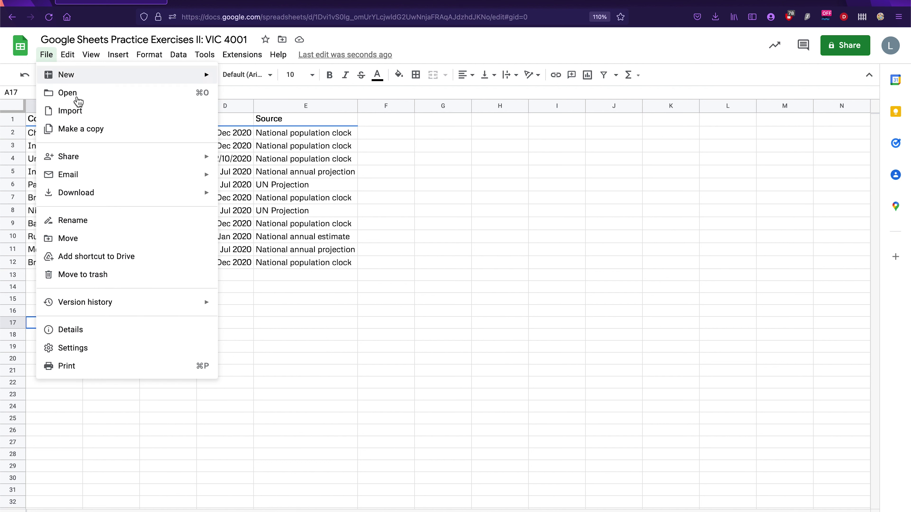
pyautogui.click(110, 129)
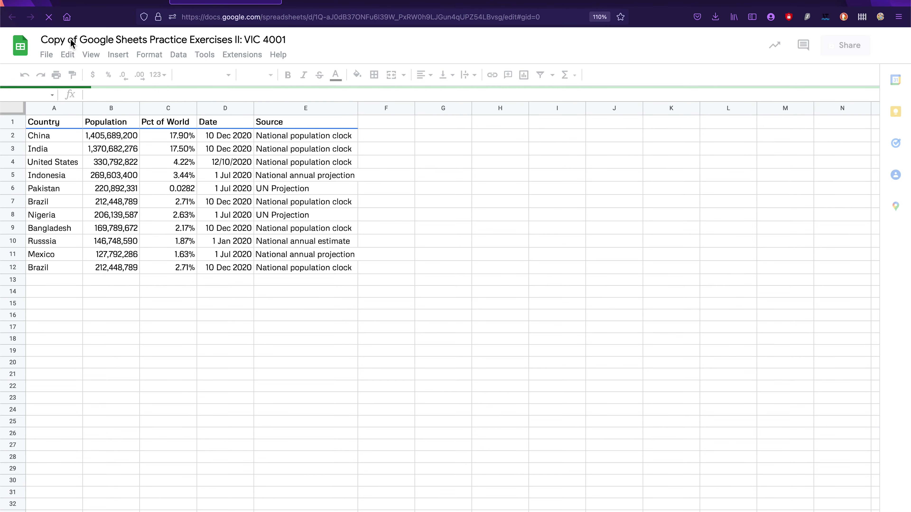
pyautogui.moveTo(80, 40); pyautogui.dragTo(1, 42)
pyautogui.write("Laura's")
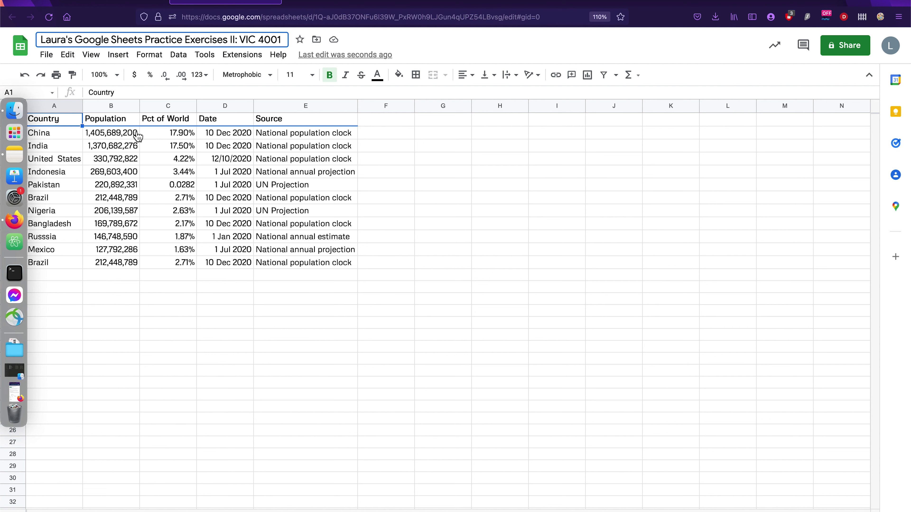
pyautogui.click(218, 289)
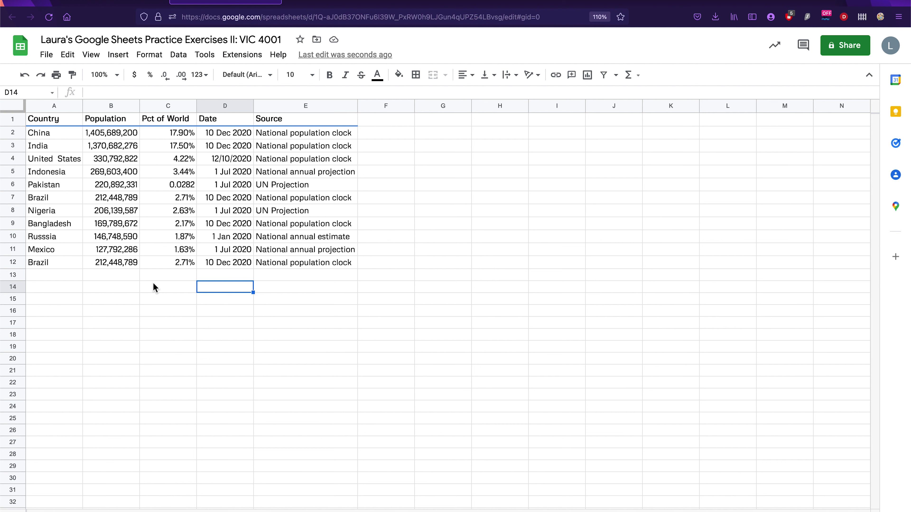
pyautogui.click(42, 121)
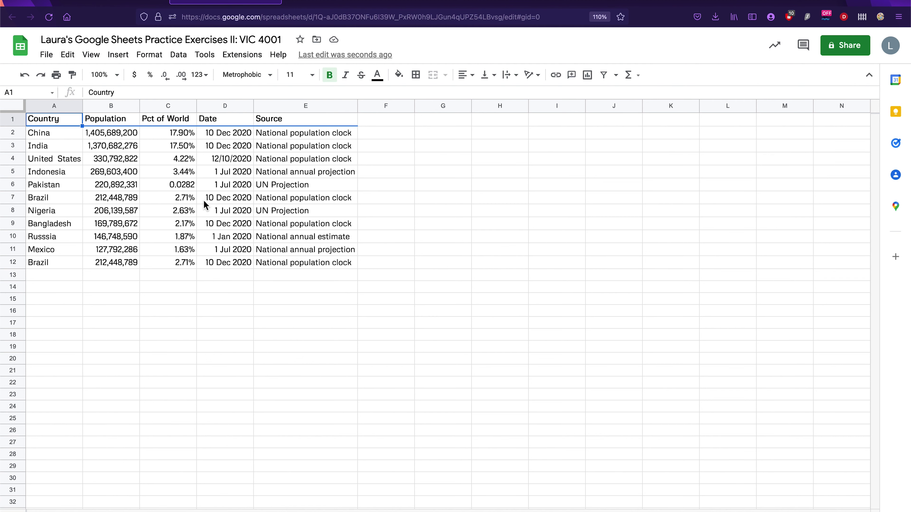
pyautogui.press('super+equal')
pyautogui.press('super+equal')
pyautogui.press('super+space')
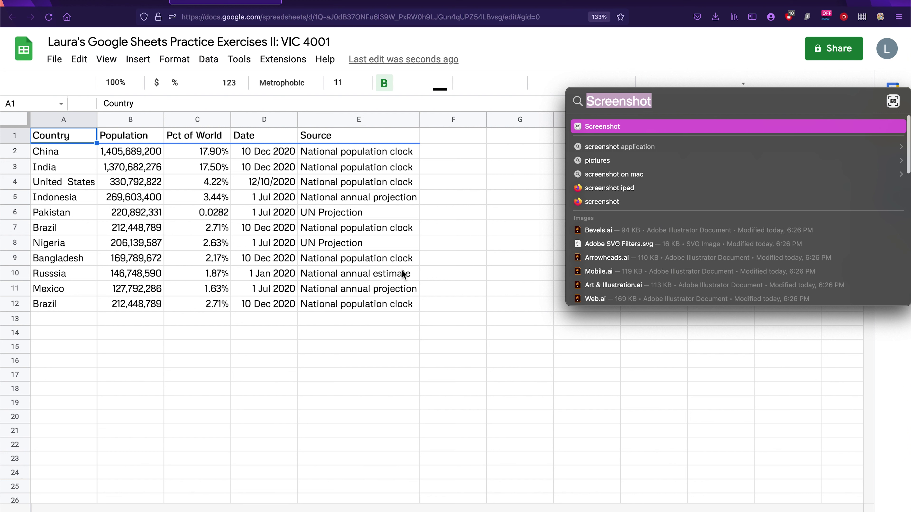
pyautogui.press('Escape')
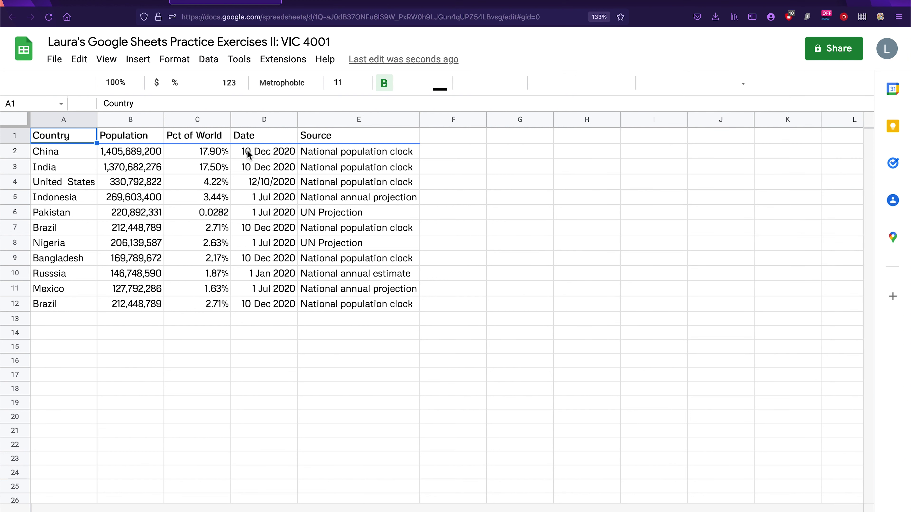
pyautogui.click(209, 60)
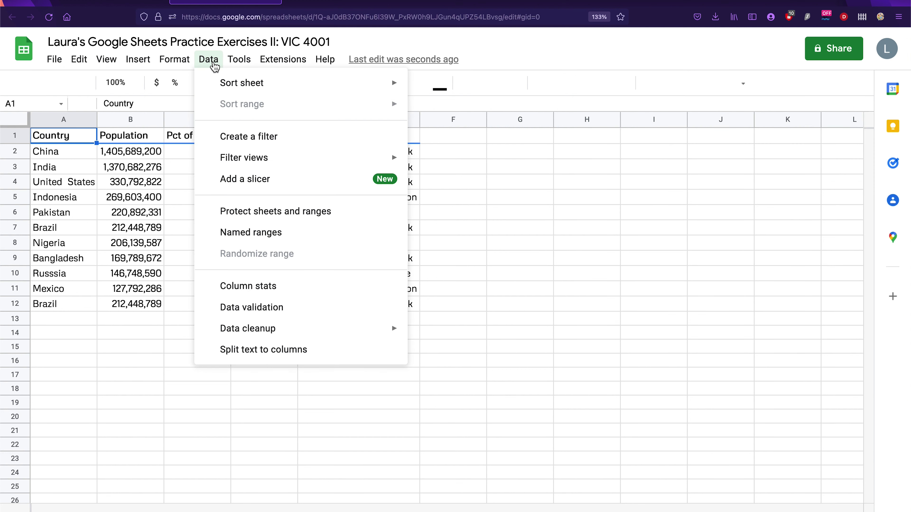
pyautogui.click(545, 211)
# Use the cleanup suggestions to remove the duplicate Brazil row 12 and trim the whitespace in cells A4 and A5
pyautogui.press('super+minus')
pyautogui.click(203, 61)
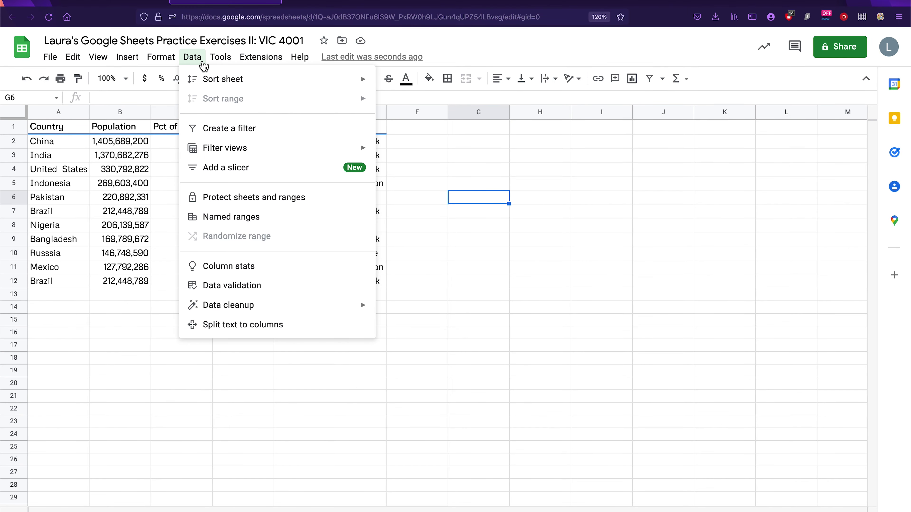
pyautogui.moveTo(251, 314)
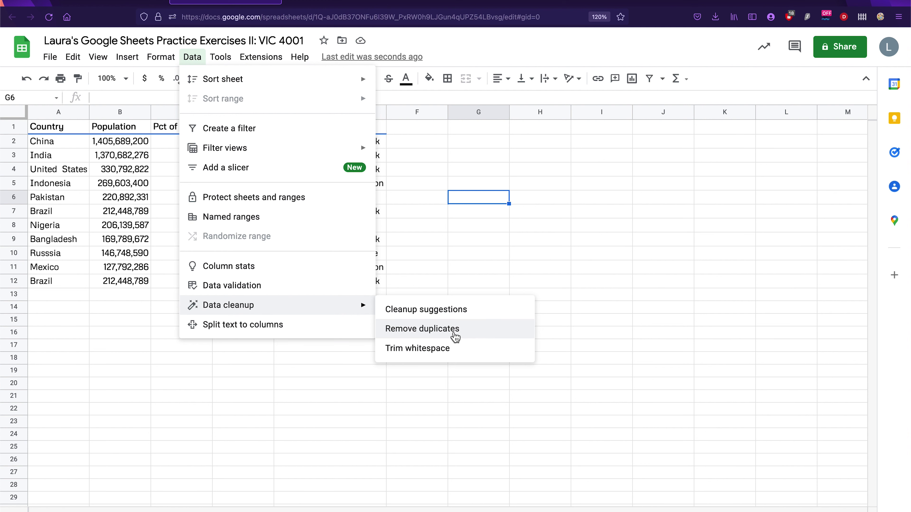
pyautogui.click(413, 318)
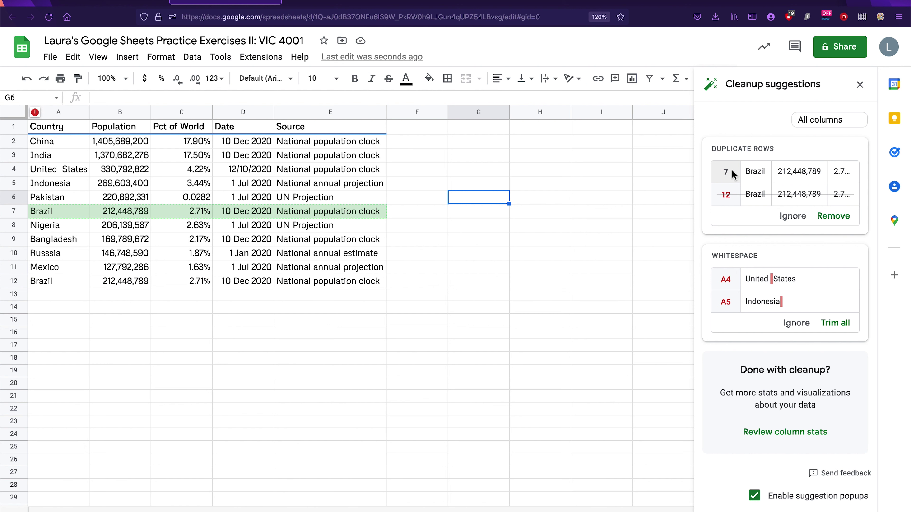
pyautogui.click(837, 217)
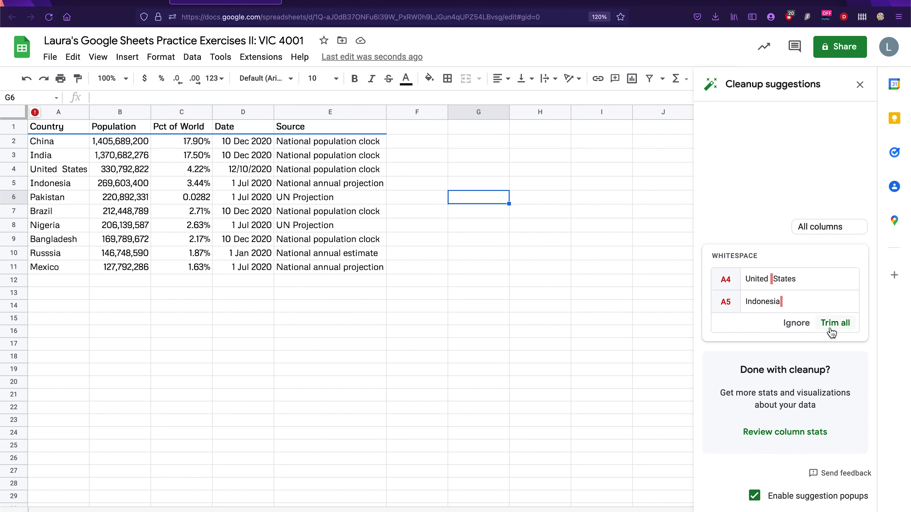
pyautogui.click(835, 323)
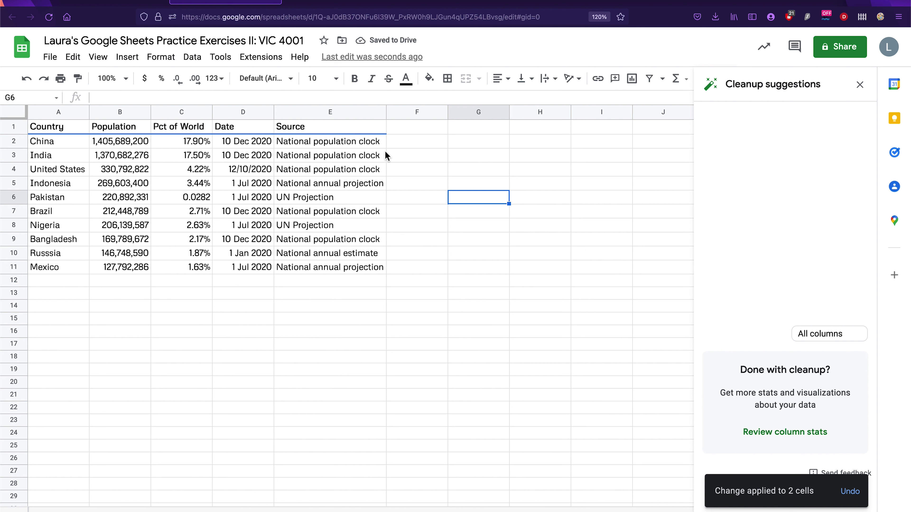
pyautogui.click(859, 85)
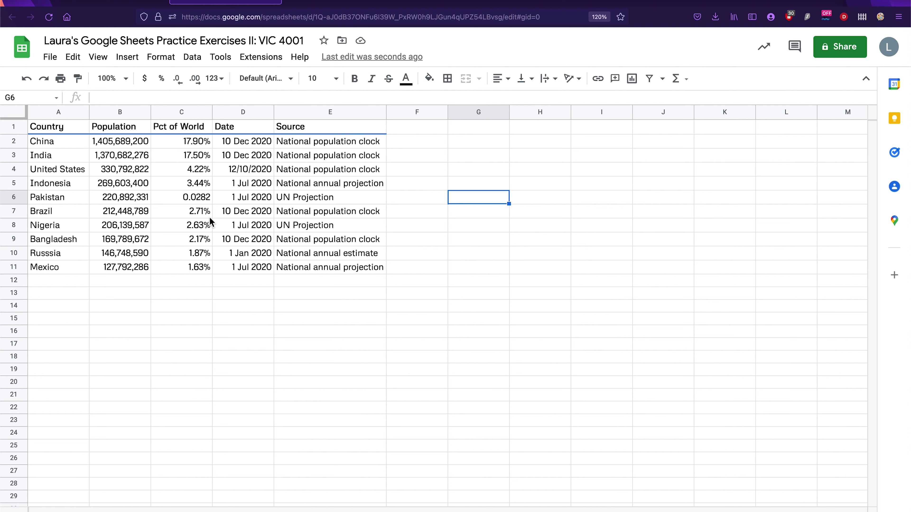
# Format Pakistan's Pct of World value in cell C6 as a percent
pyautogui.click(189, 198)
pyautogui.click(16, 199)
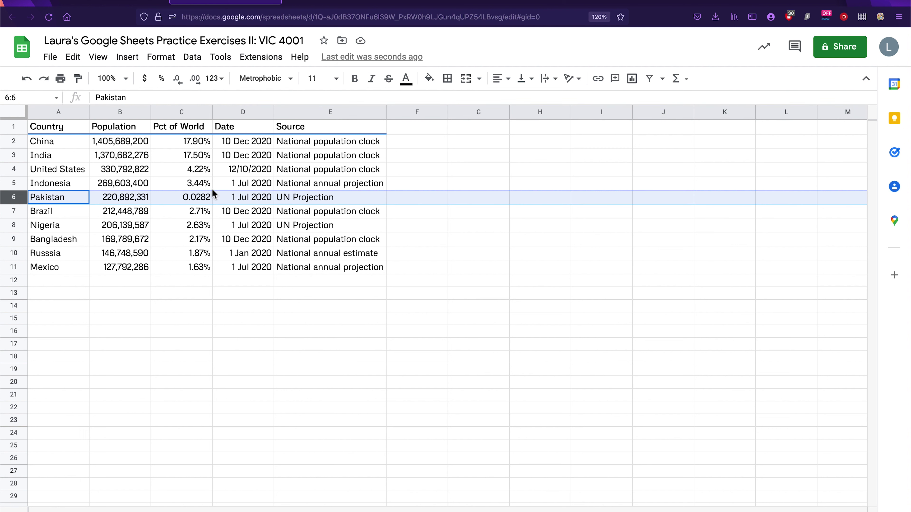
pyautogui.click(188, 199)
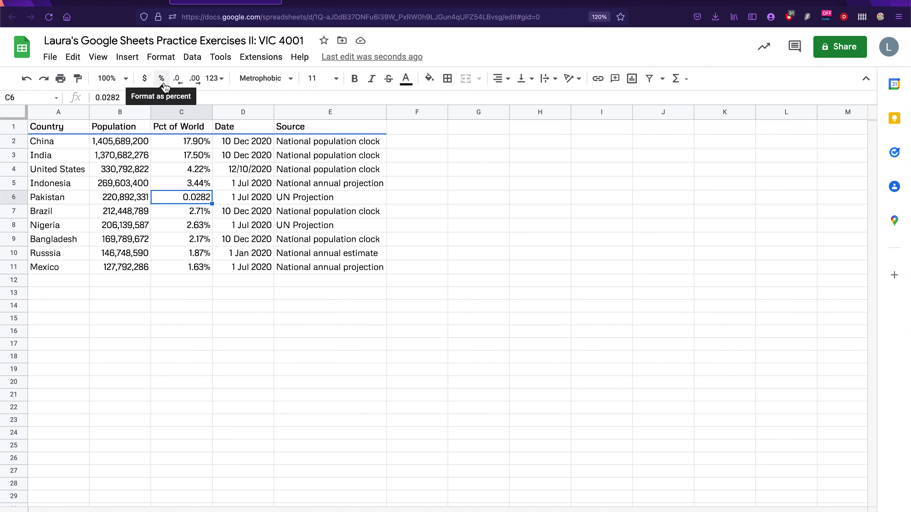
pyautogui.click(162, 78)
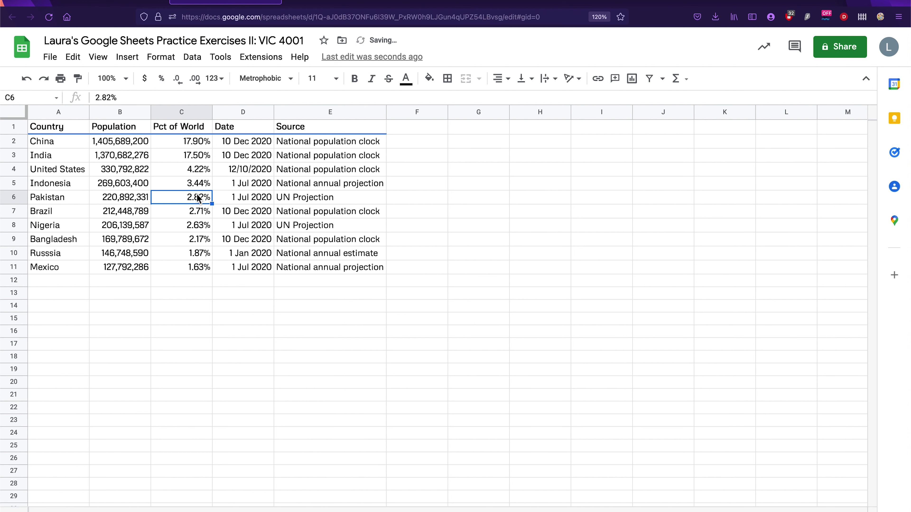
pyautogui.click(198, 183)
pyautogui.click(197, 196)
pyautogui.click(197, 211)
pyautogui.click(197, 226)
pyautogui.click(189, 287)
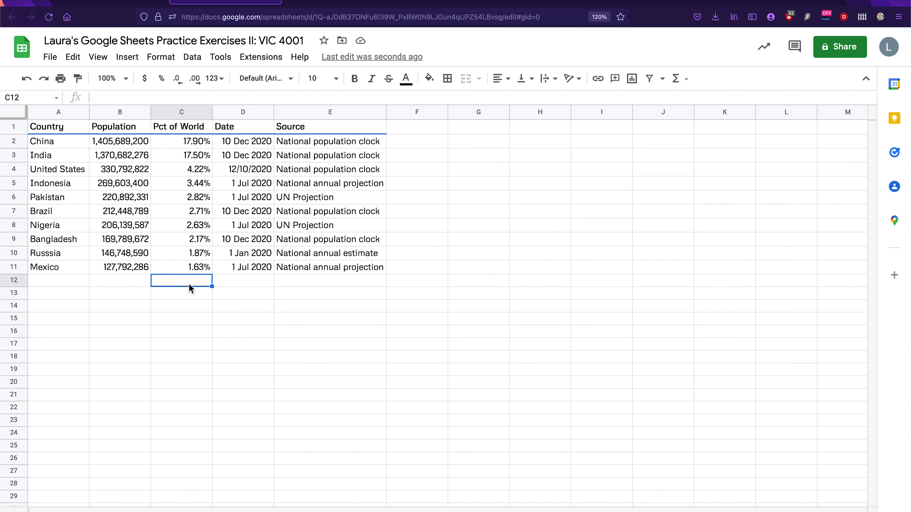
# Correct the misspelled country name in cell A10 to Russia
pyautogui.click(69, 255)
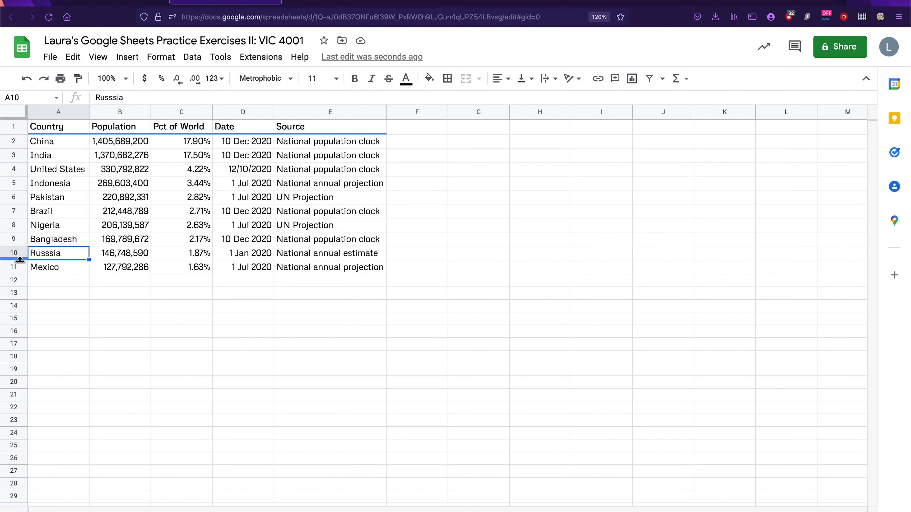
pyautogui.click(13, 253)
pyautogui.click(58, 256)
pyautogui.click(113, 97)
pyautogui.press('BackSpace')
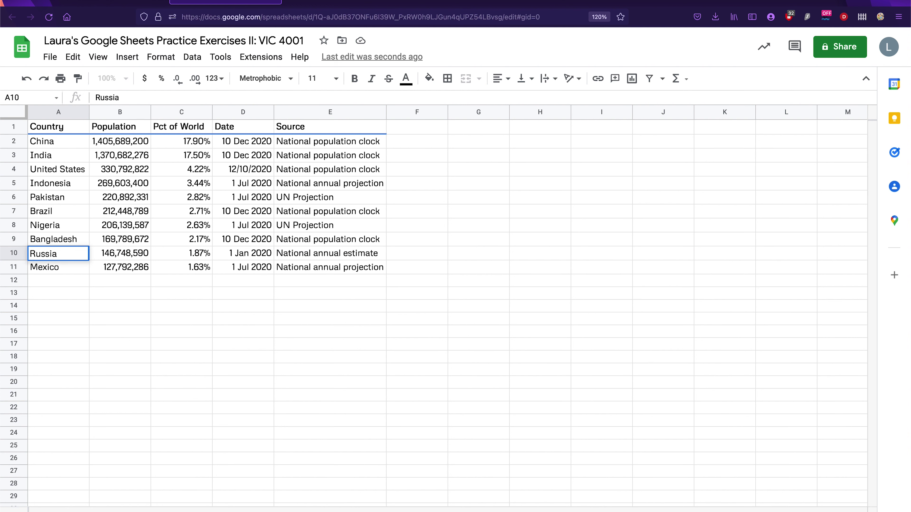
pyautogui.moveTo(479, 331); pyautogui.dragTo(480, 341)
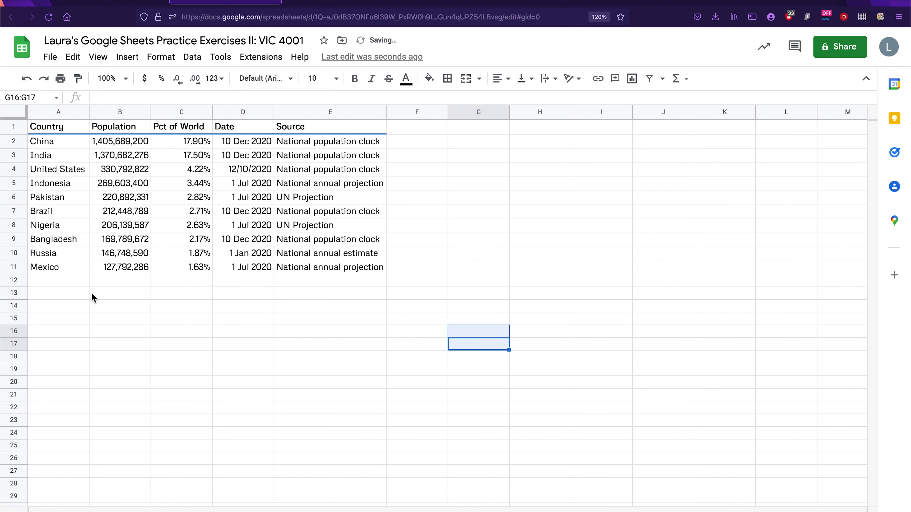
pyautogui.click(78, 283)
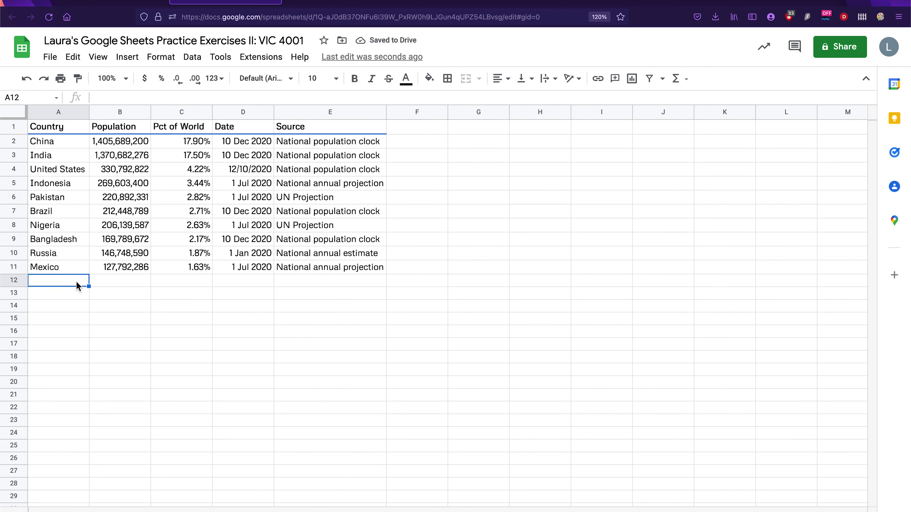
# Try to rewrite the United States date in cell D4 by hand as 10 Dec 2020 to match the other dates
pyautogui.click(253, 172)
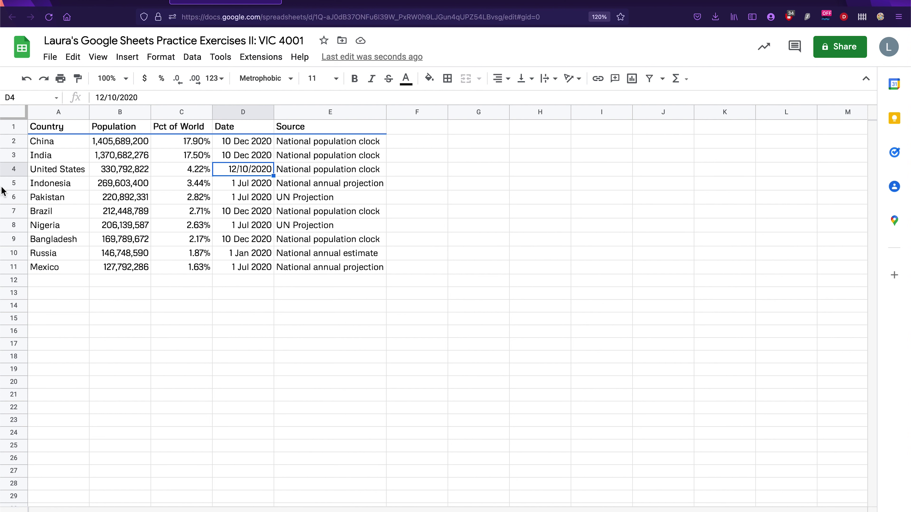
pyautogui.click(14, 171)
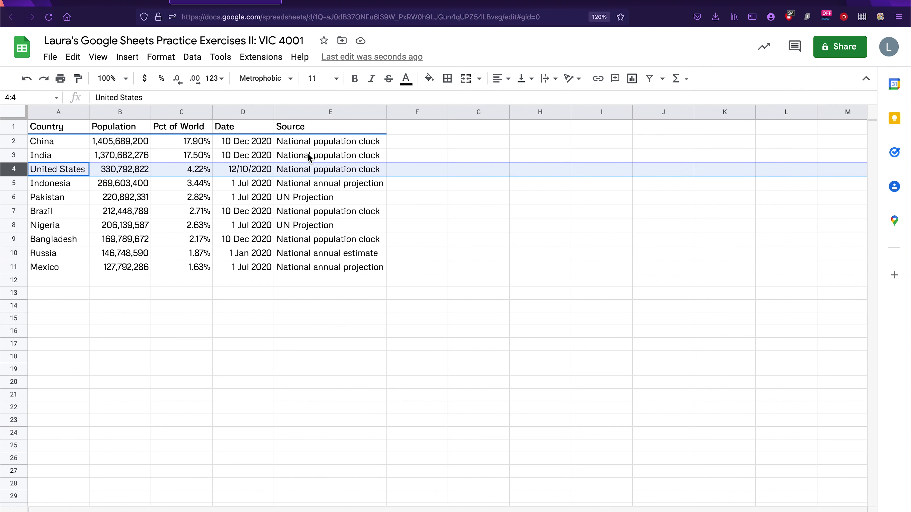
pyautogui.click(267, 167)
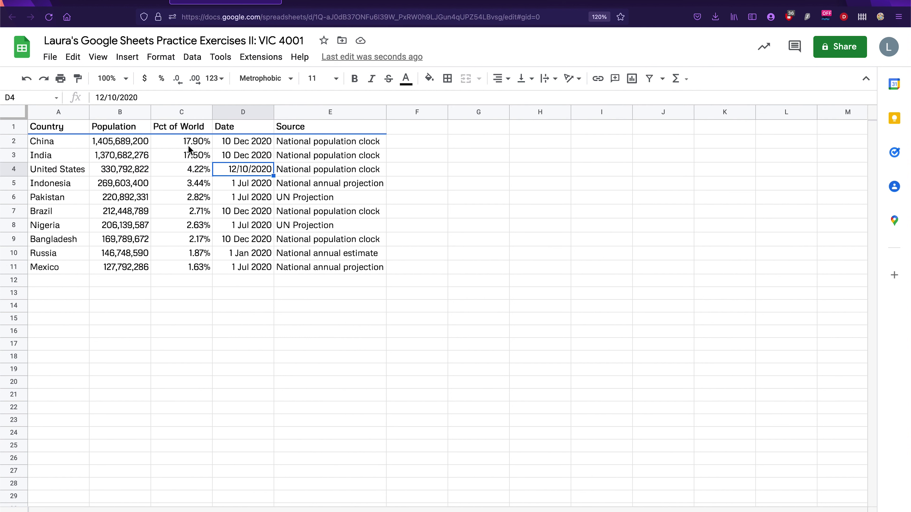
pyautogui.click(108, 98)
pyautogui.press('BackSpace')
pyautogui.press('BackSpace')
pyautogui.press('BackSpace')
pyautogui.write('DEC')
pyautogui.press('BackSpace')
pyautogui.press('BackSpace')
pyautogui.press('BackSpace')
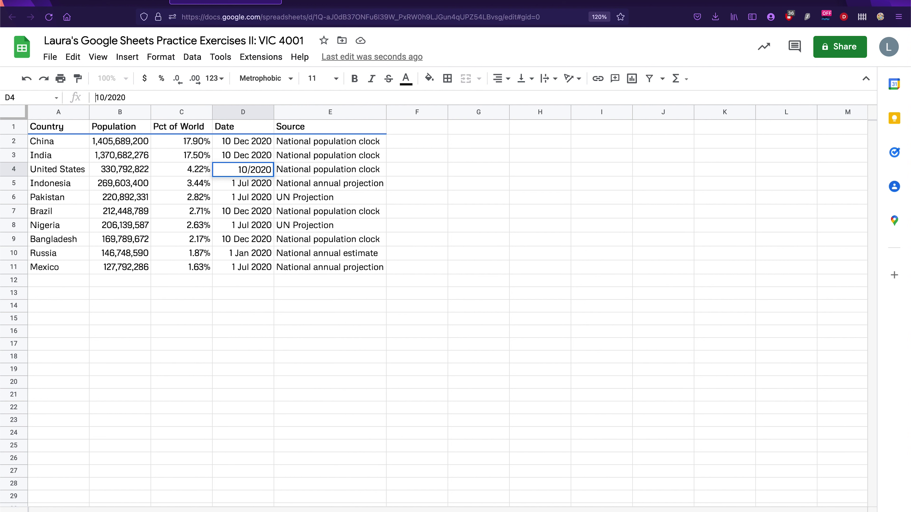
pyautogui.write('Dec')
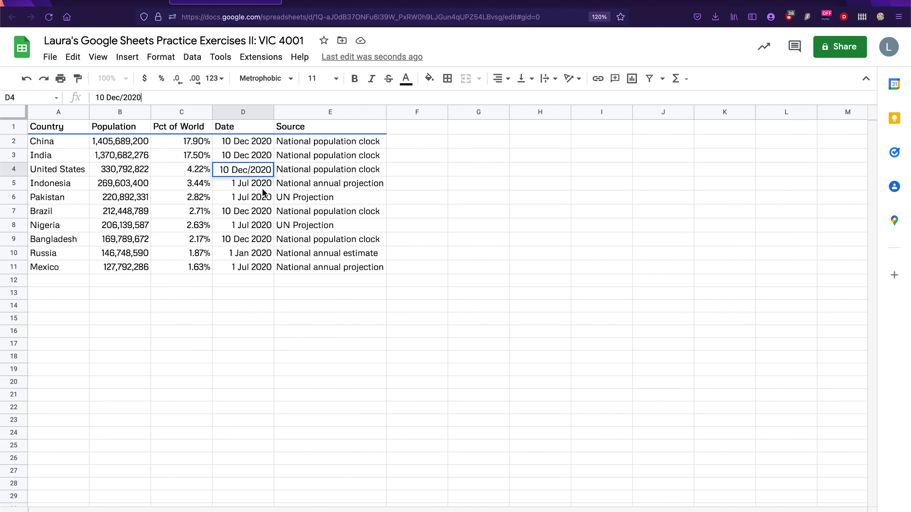
pyautogui.press('Delete')
pyautogui.click(245, 309)
pyautogui.click(256, 171)
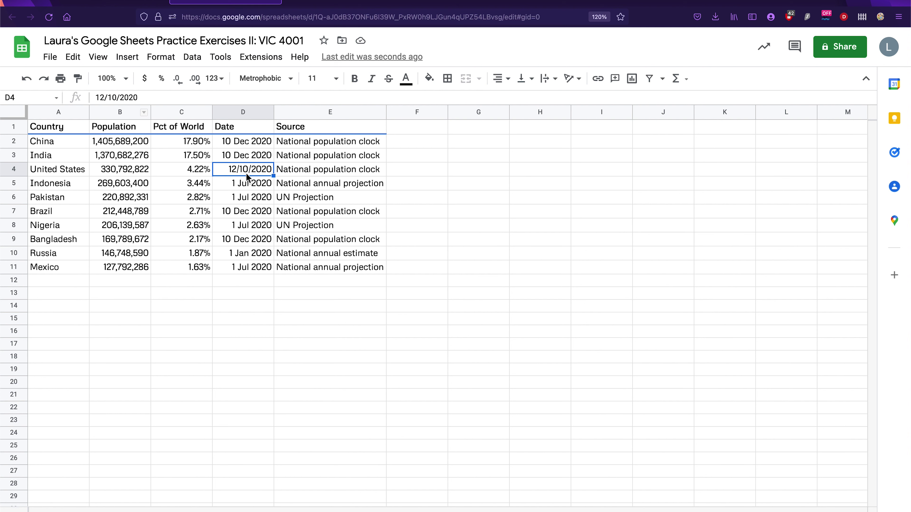
# Open the custom date and time formats for cell D4 and choose the day-month-year pattern 5-Aug-1930
pyautogui.click(166, 59)
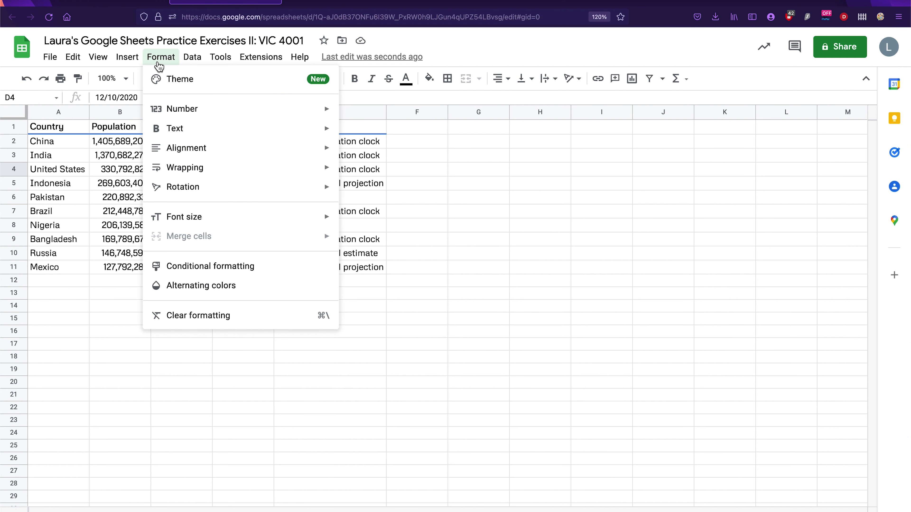
pyautogui.moveTo(180, 118)
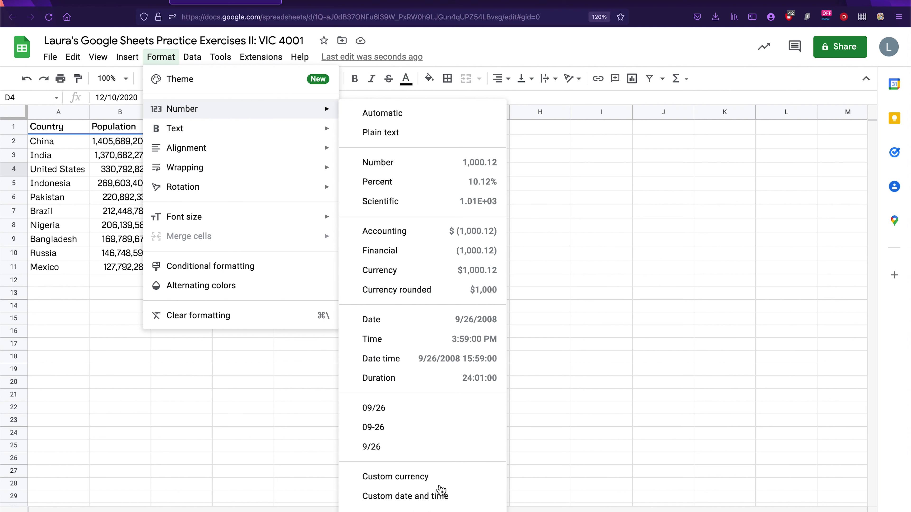
pyautogui.click(441, 497)
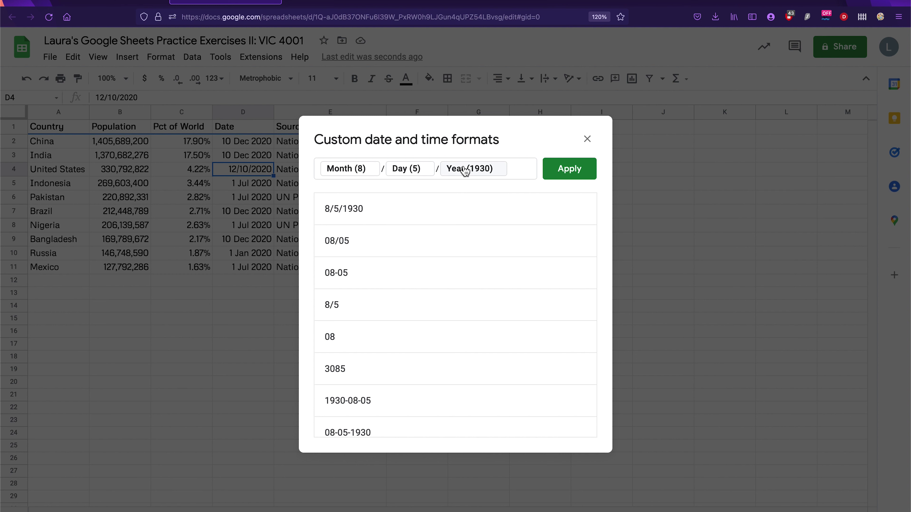
pyautogui.scroll(-5, 449, 317)
pyautogui.scroll(-3, 452, 317)
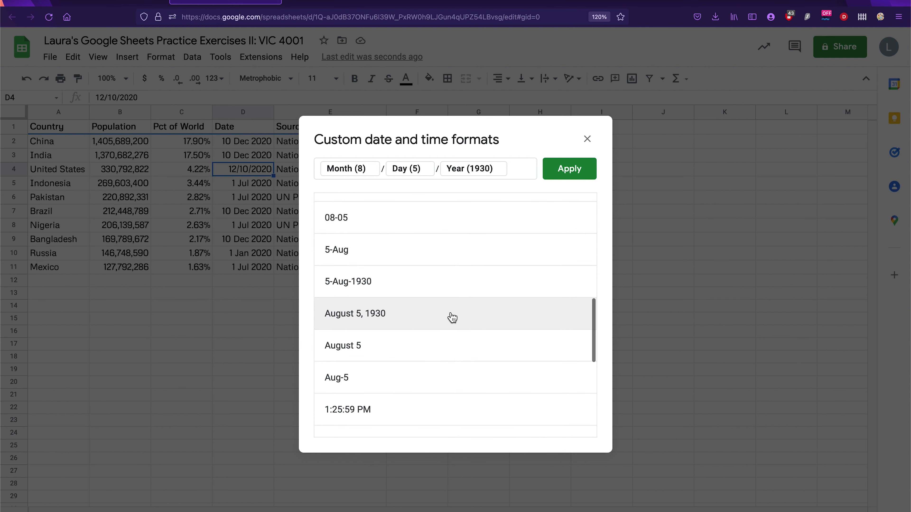
pyautogui.scroll(-6, 453, 316)
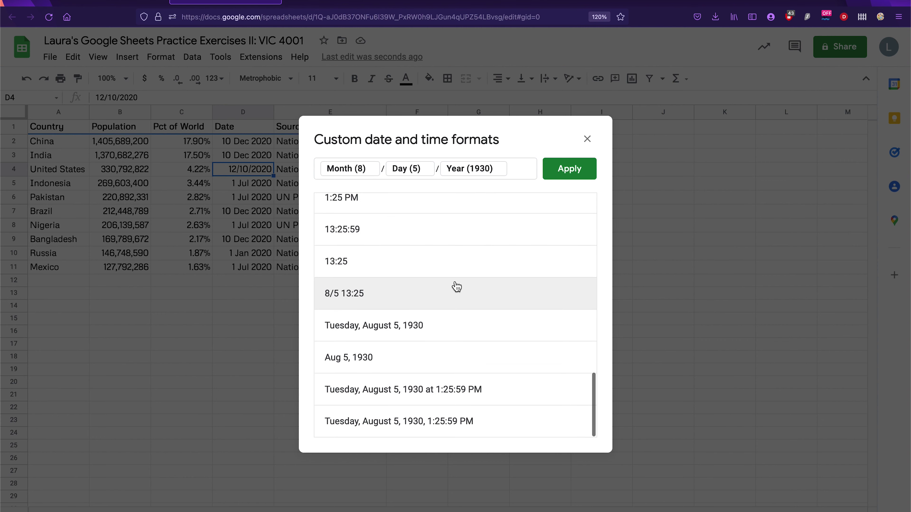
pyautogui.scroll(6, 456, 287)
pyautogui.scroll(4, 457, 287)
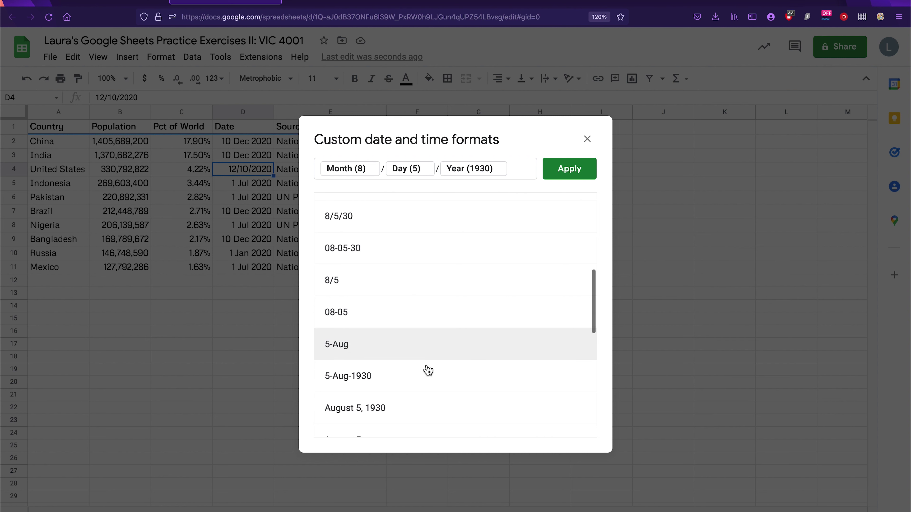
pyautogui.click(426, 377)
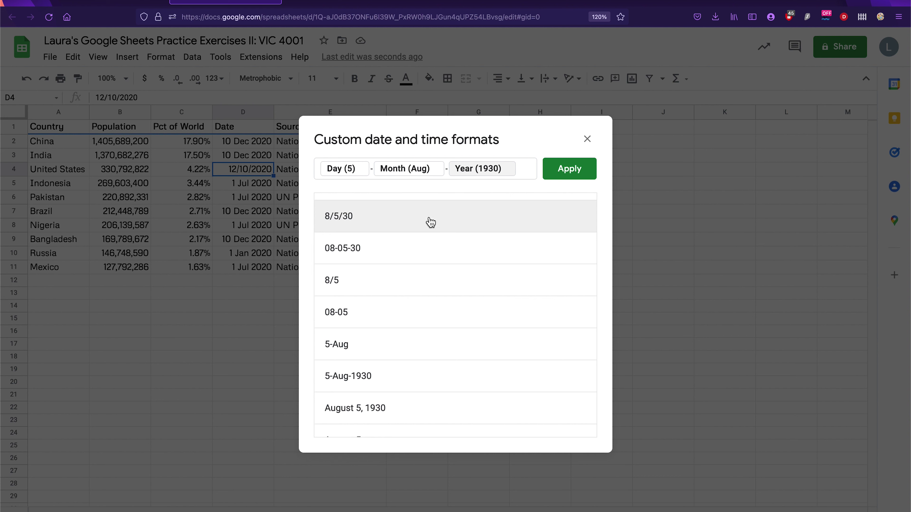
# Replace the hyphens between day, month and year with spaces and apply the custom date format to cell D4
pyautogui.click(373, 172)
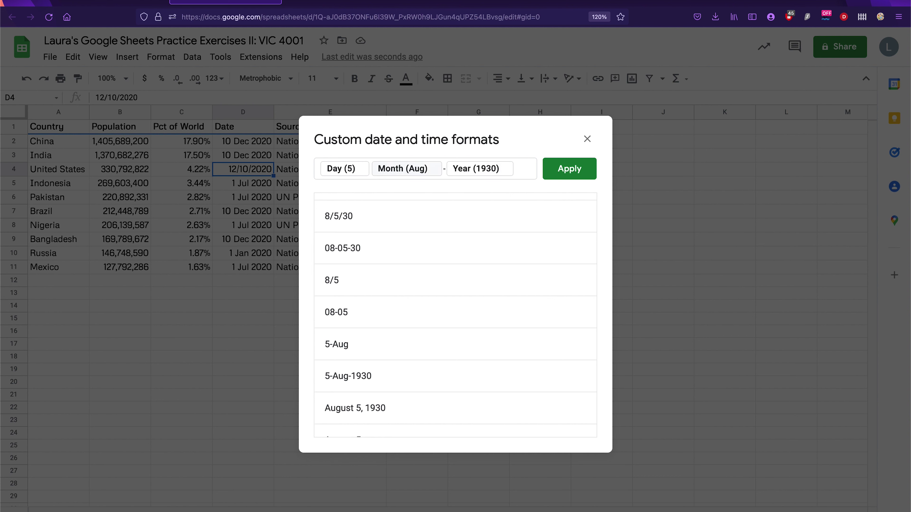
pyautogui.press('BackSpace')
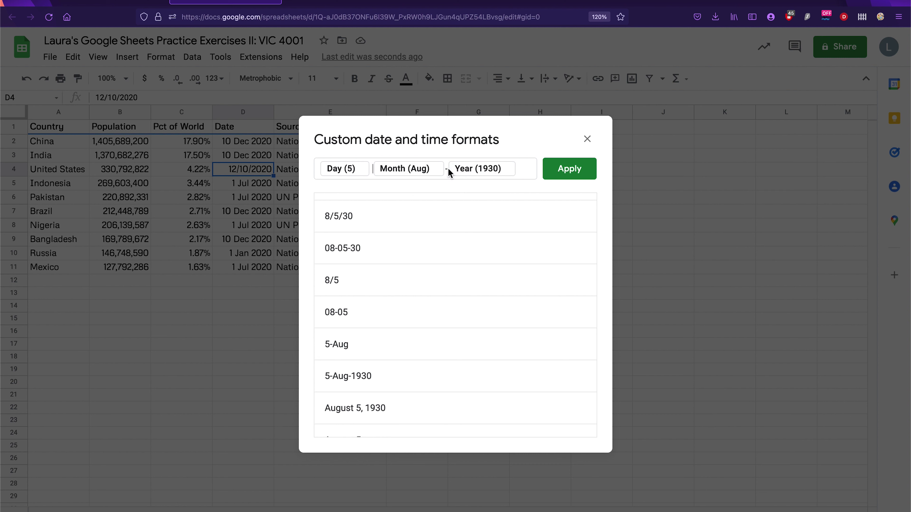
pyautogui.click(447, 168)
pyautogui.press('BackSpace')
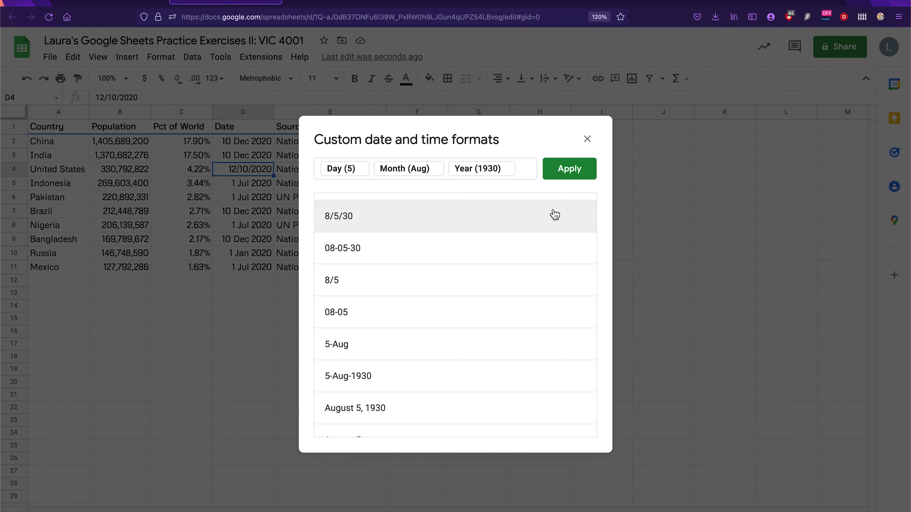
pyautogui.write('Day')
pyautogui.press('BackSpace')
pyautogui.press('BackSpace')
pyautogui.press('BackSpace')
pyautogui.scroll(7, 456, 309)
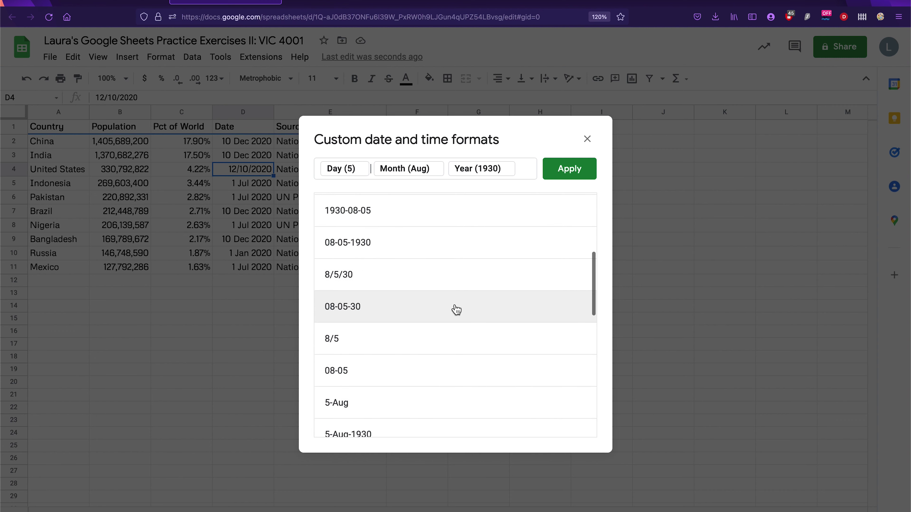
pyautogui.scroll(-2, 457, 310)
pyautogui.scroll(-6, 456, 310)
pyautogui.scroll(3, 457, 309)
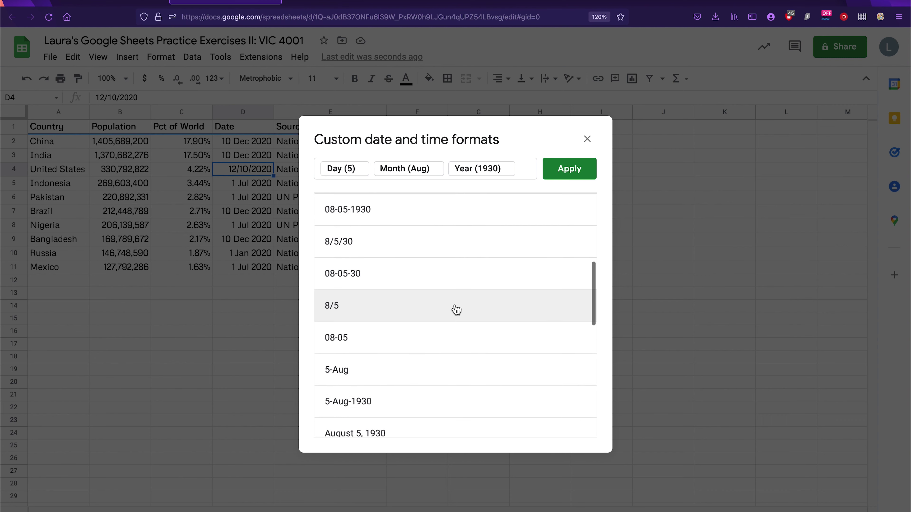
pyautogui.click(579, 180)
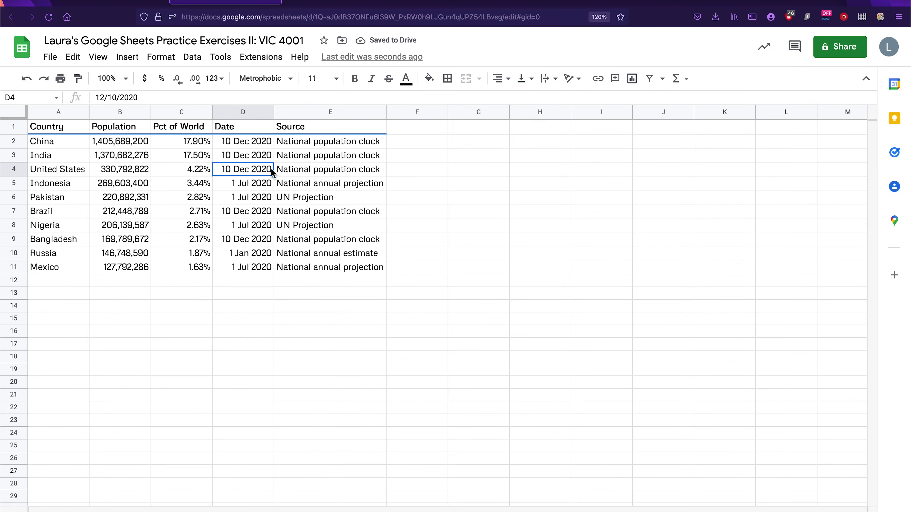
pyautogui.click(253, 183)
pyautogui.click(254, 167)
pyautogui.click(46, 284)
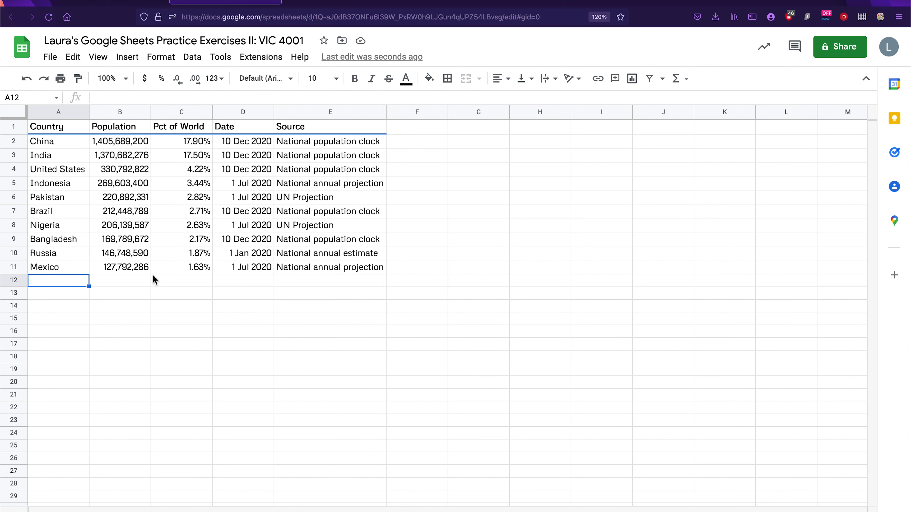
# Add the comment "Russia was misspelled" to the Russia cell A10
pyautogui.click(74, 256)
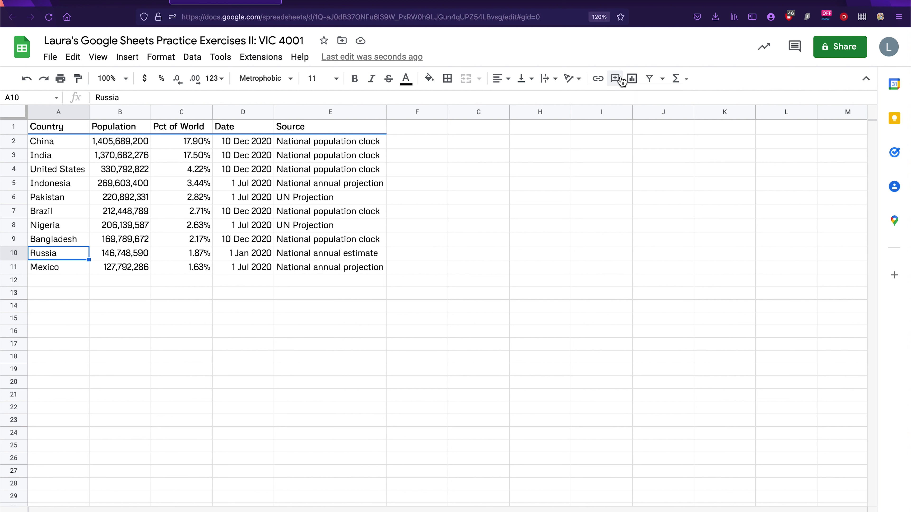
pyautogui.click(617, 86)
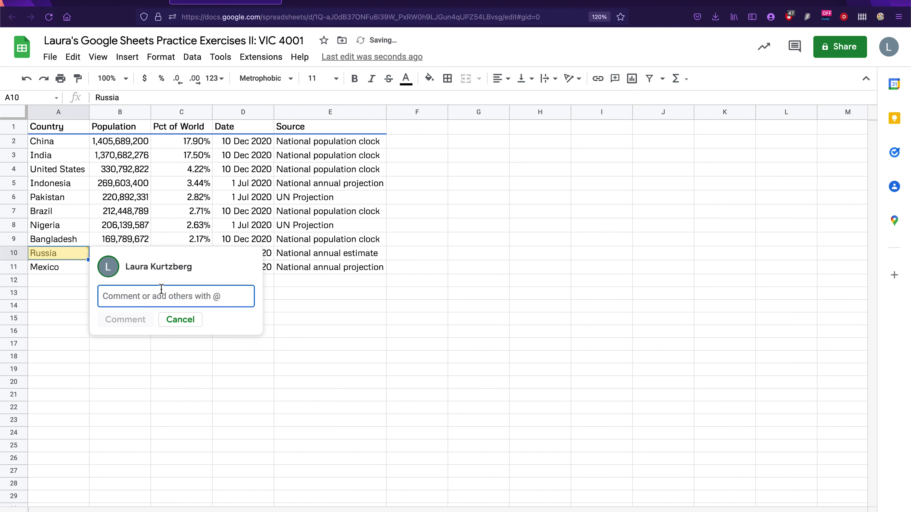
pyautogui.write('Russia')
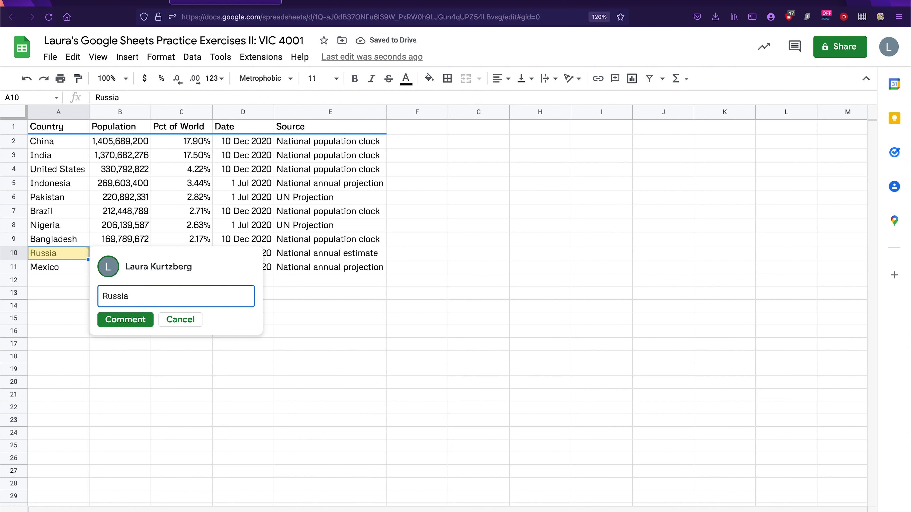
pyautogui.write(' was misspelled')
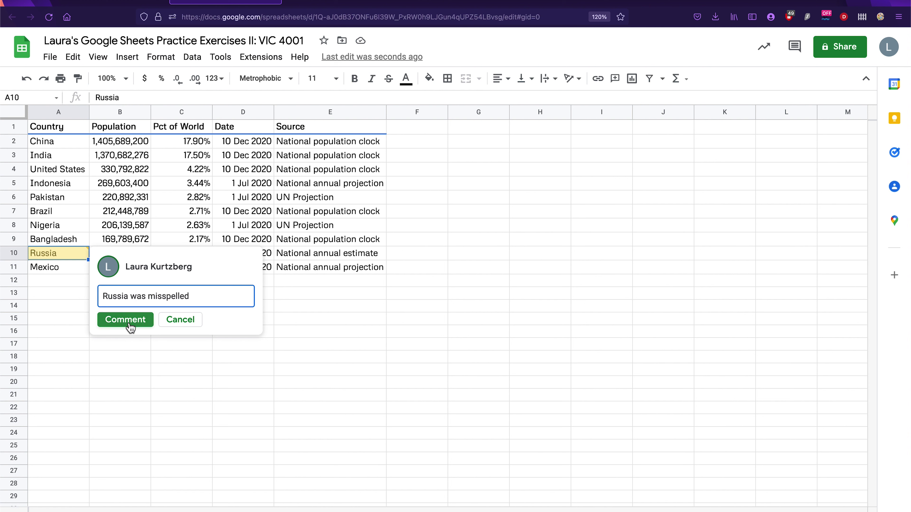
pyautogui.click(126, 320)
pyautogui.click(238, 345)
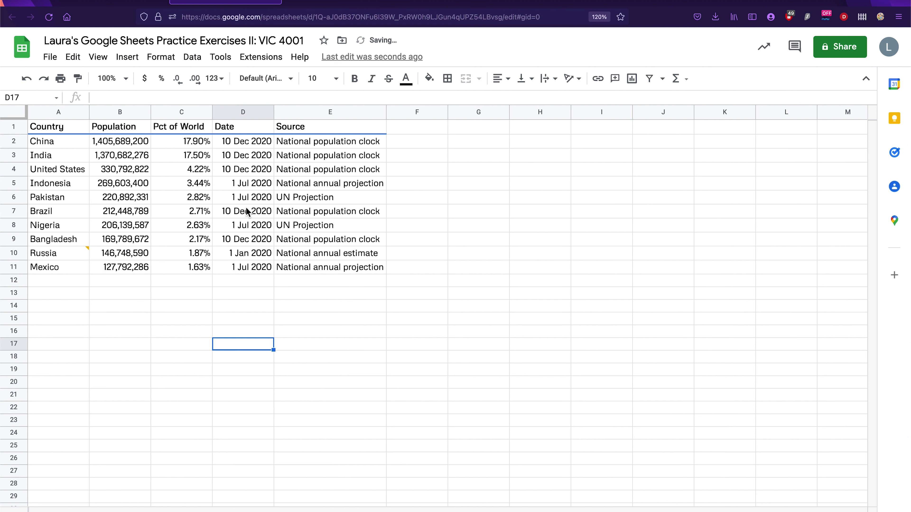
# Add the comment "Changed the date time format" to the United States date in cell D4
pyautogui.click(243, 170)
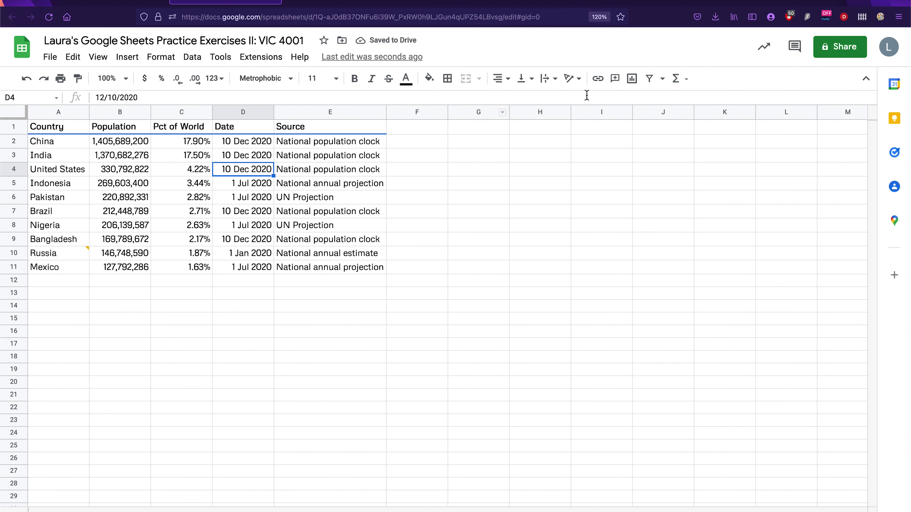
pyautogui.click(624, 84)
pyautogui.write('Changed ')
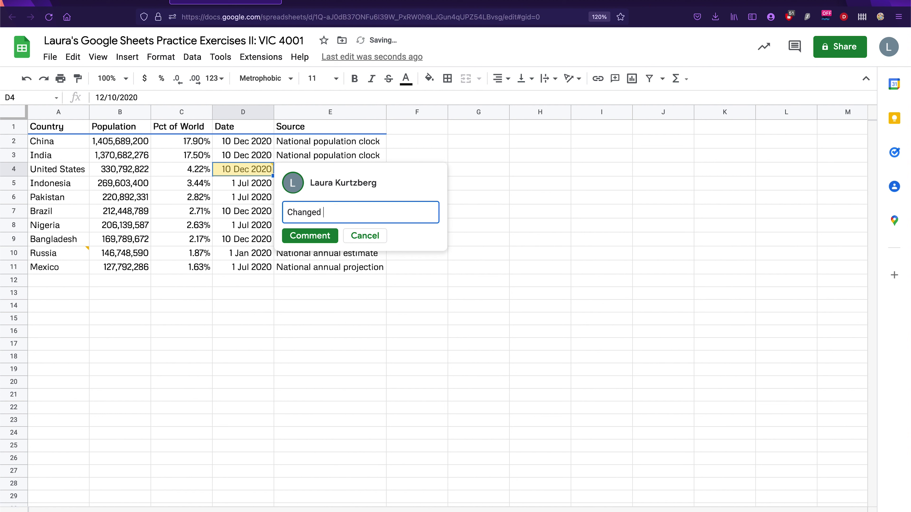
pyautogui.write('the date time format')
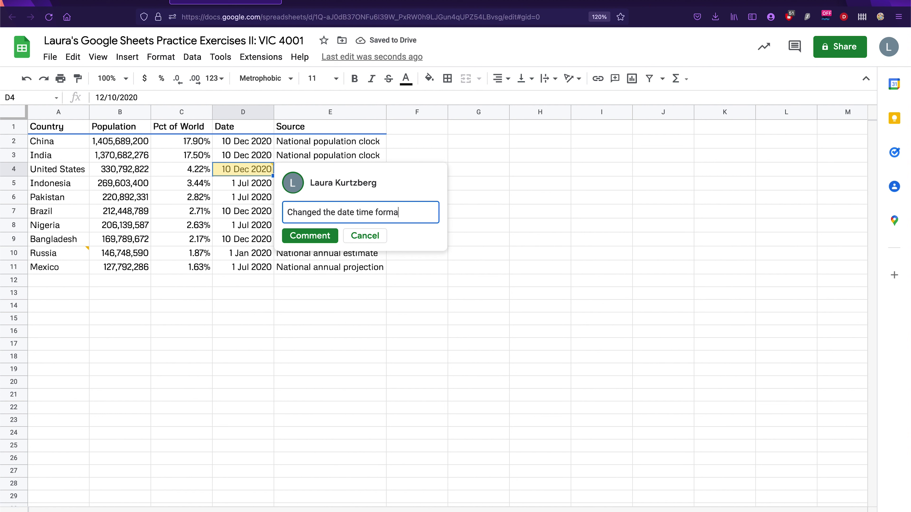
pyautogui.click(332, 236)
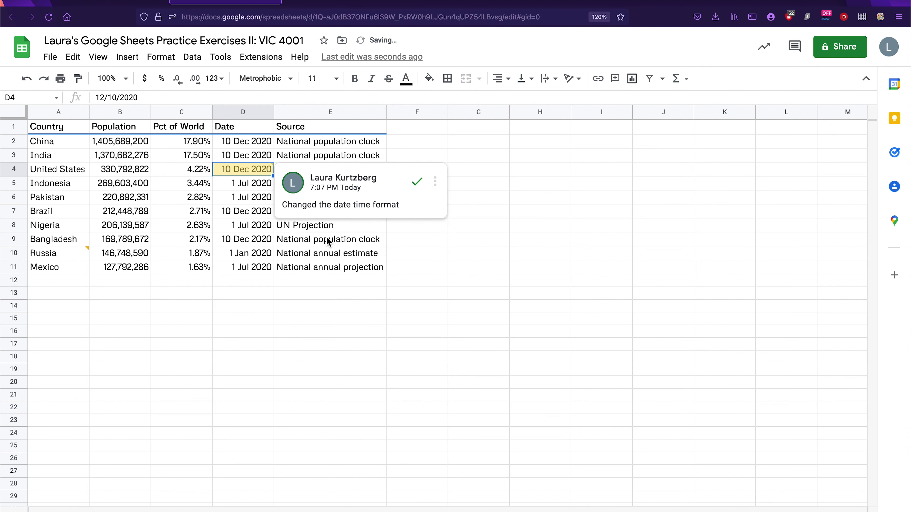
# Check the comment attached to cell D4
pyautogui.click(308, 252)
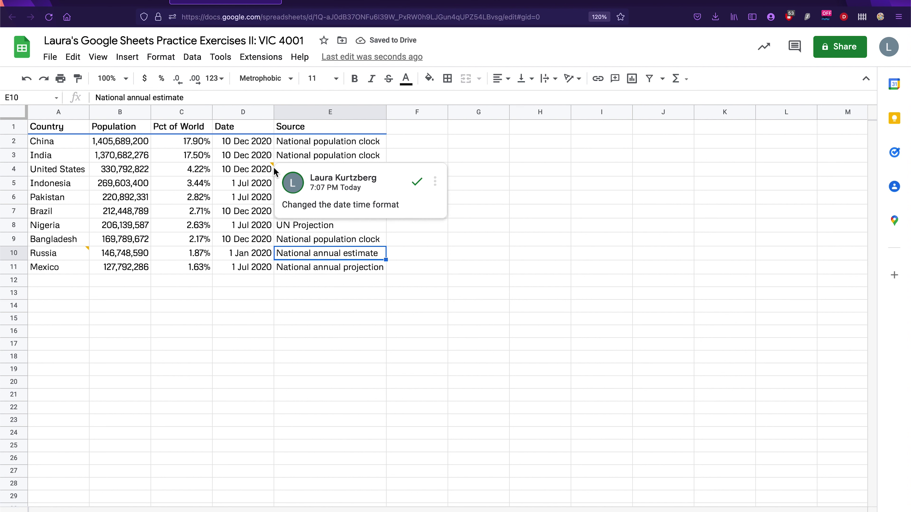
pyautogui.click(260, 225)
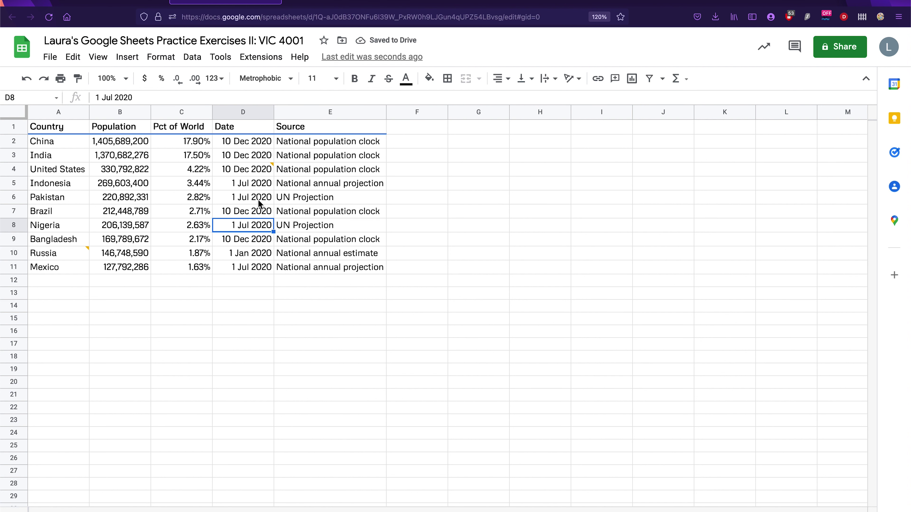
pyautogui.moveTo(272, 167)
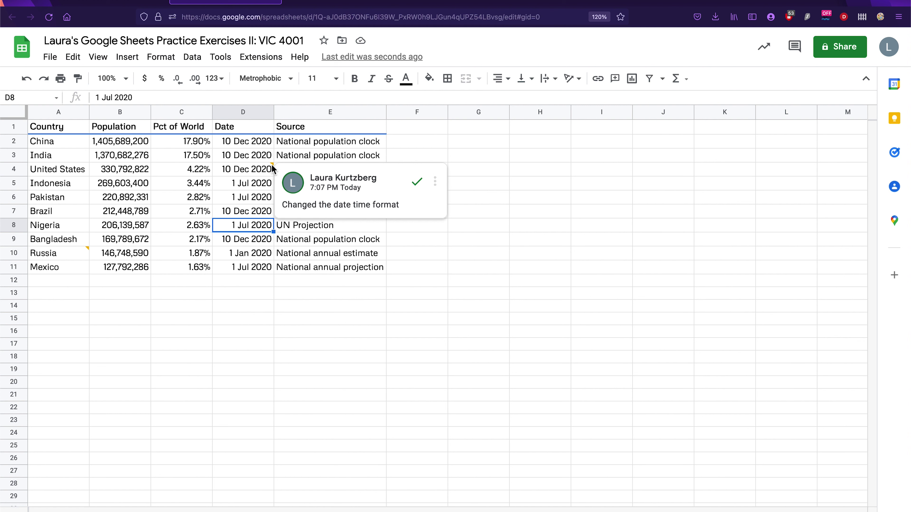
pyautogui.click(201, 433)
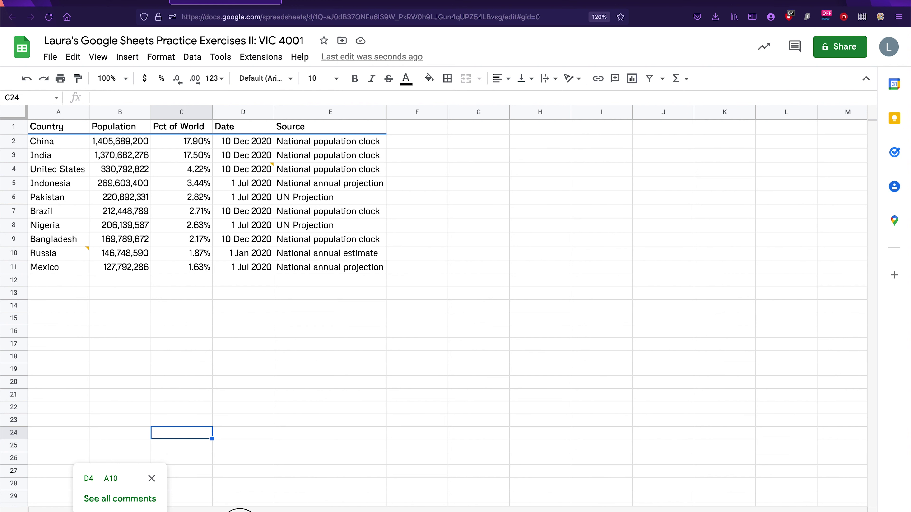
# Switch to the sheet with the Geo_NAME and Pop2010 columns and look over its list of towns
pyautogui.click(240, 510)
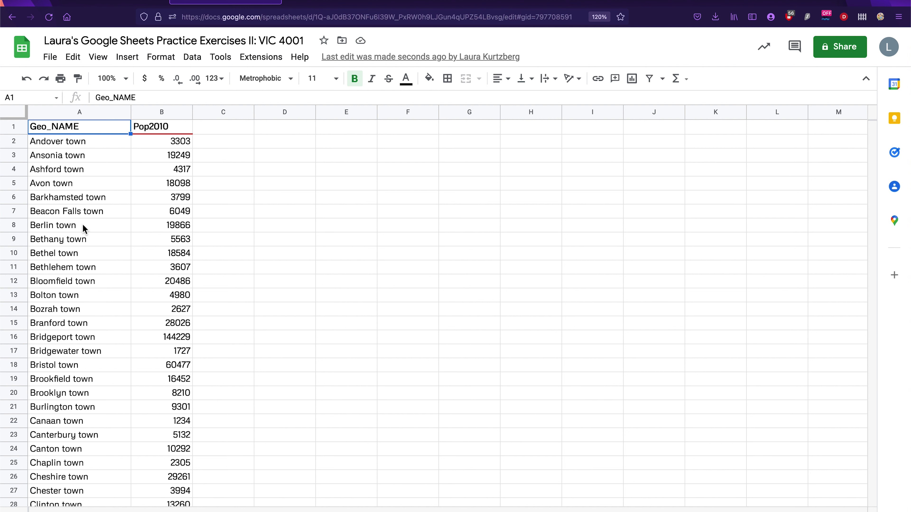
pyautogui.scroll(-2, 92, 178)
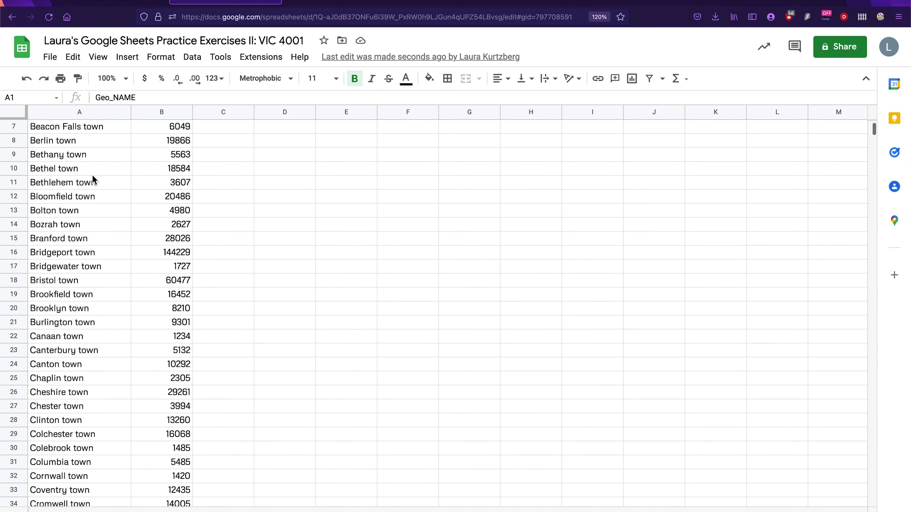
pyautogui.scroll(3, 94, 180)
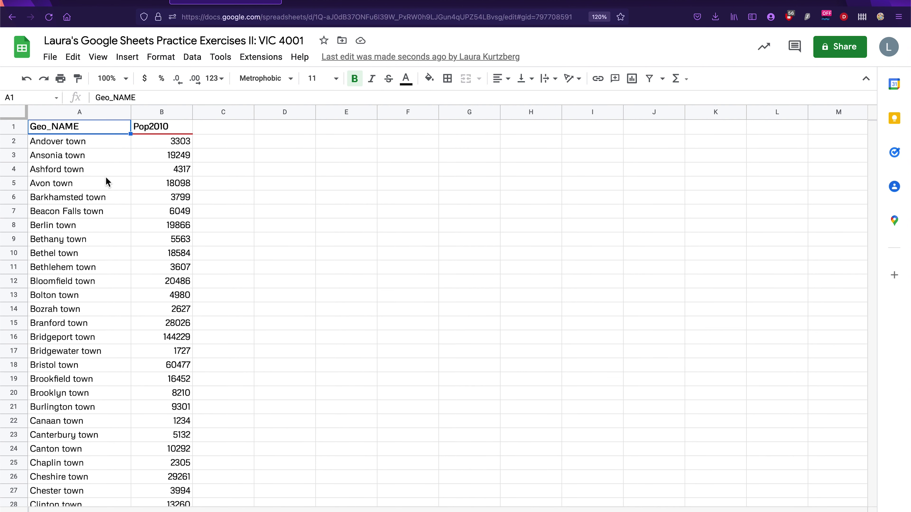
pyautogui.click(84, 144)
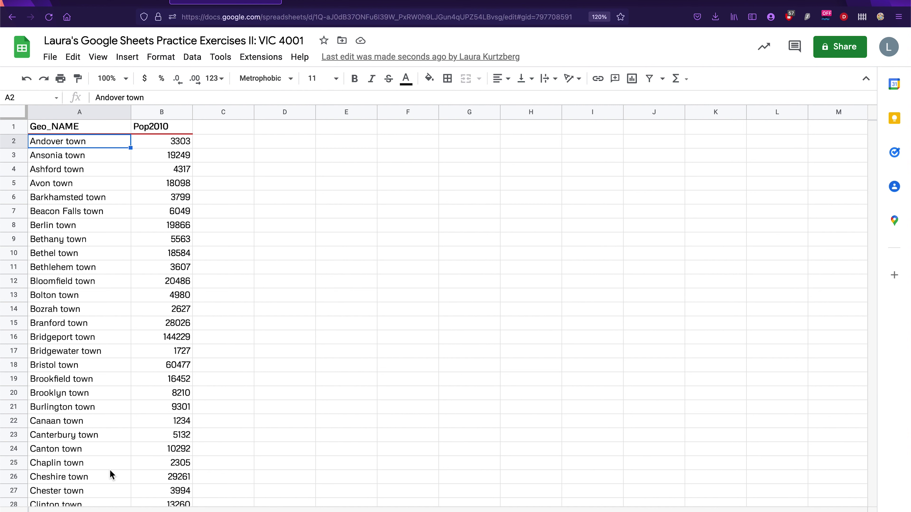
pyautogui.scroll(-3, 109, 470)
pyautogui.scroll(3, 110, 470)
# Rename the Geo_NAME header in cell A1 as Town Name
pyautogui.click(101, 128)
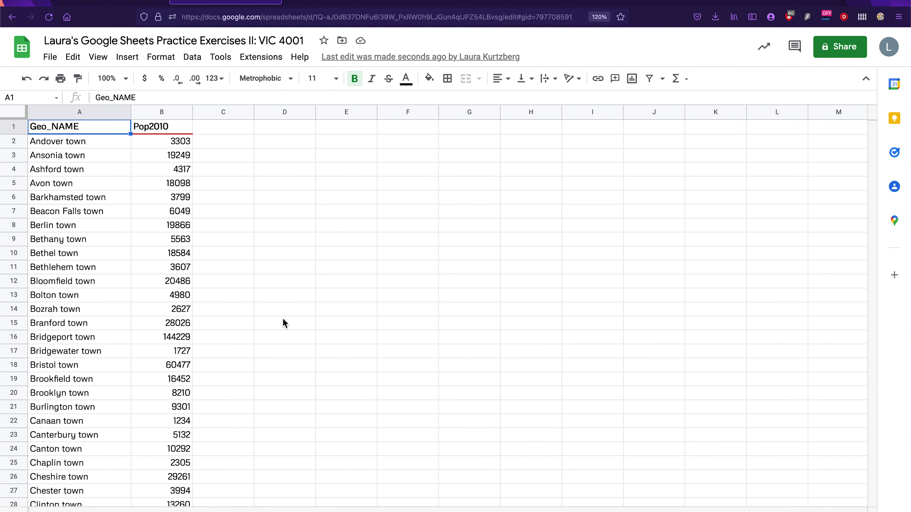
pyautogui.write('Town')
pyautogui.press('BackSpace')
pyautogui.press('BackSpace')
pyautogui.press('BackSpace')
pyautogui.write('own Name')
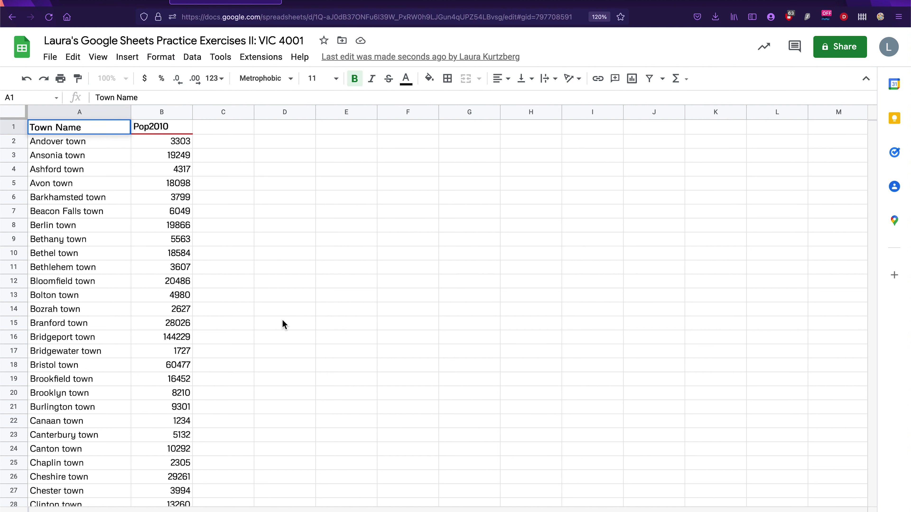
pyautogui.click(96, 299)
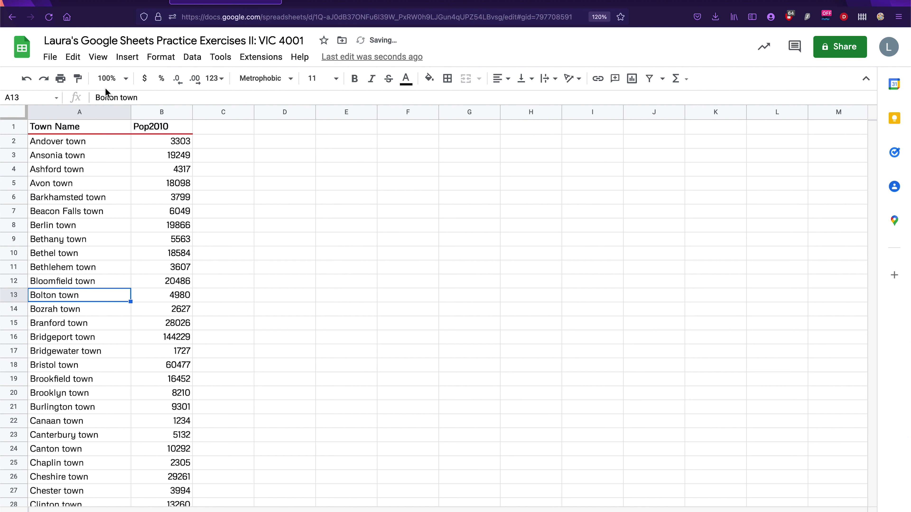
# Remove every "town" from the names in A2:A1000 by replacing it with nothing, with case matching enabled
pyautogui.click(92, 112)
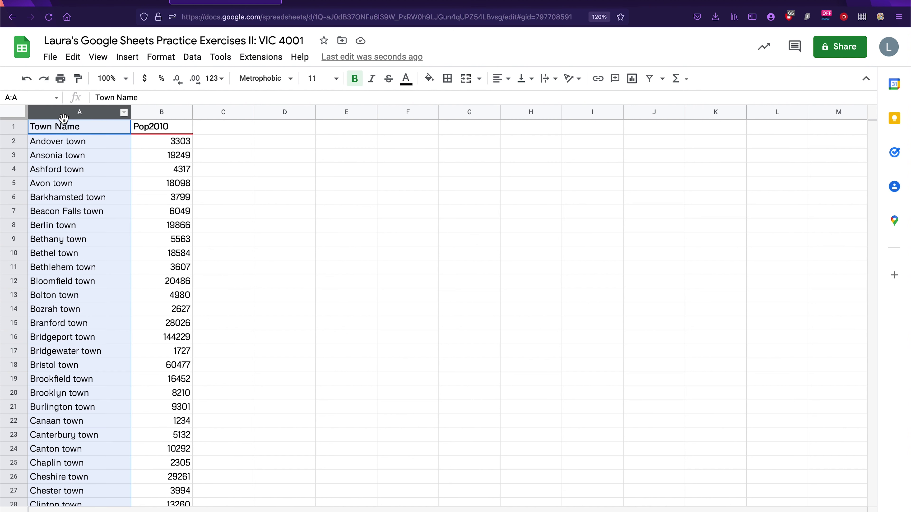
pyautogui.keyDown('super'); pyautogui.click(68, 128); pyautogui.keyUp('super')
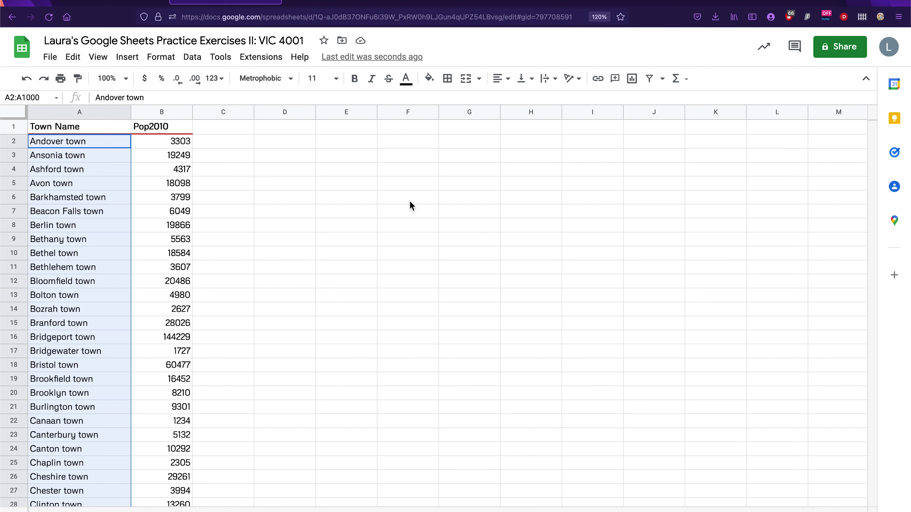
pyautogui.hotkey('ctrl', 'f')
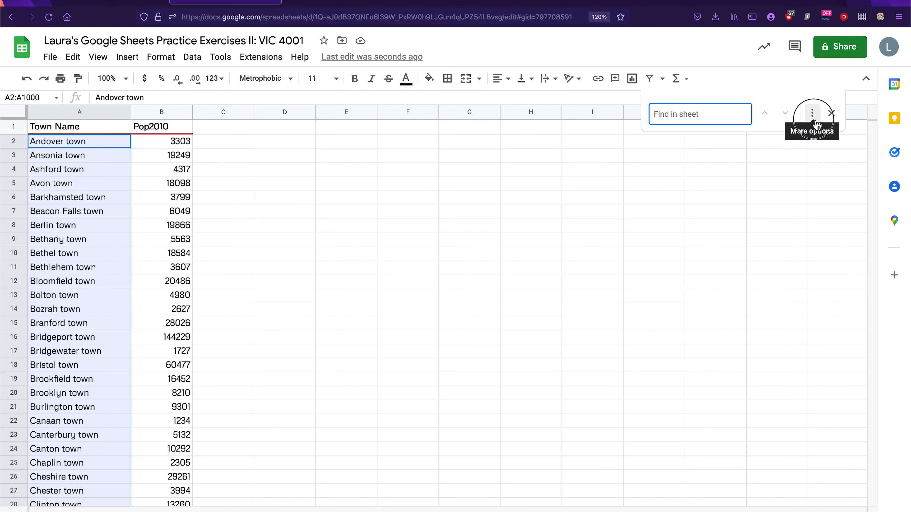
pyautogui.click(812, 113)
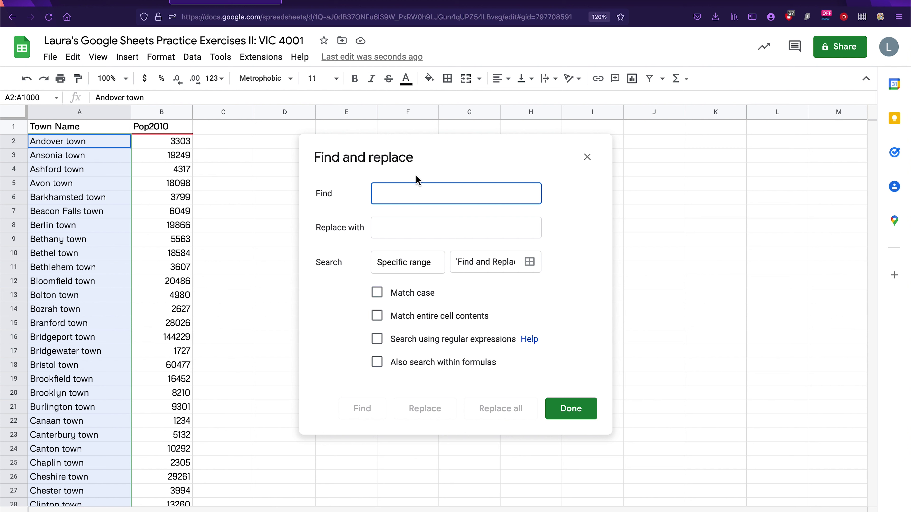
pyautogui.write('town')
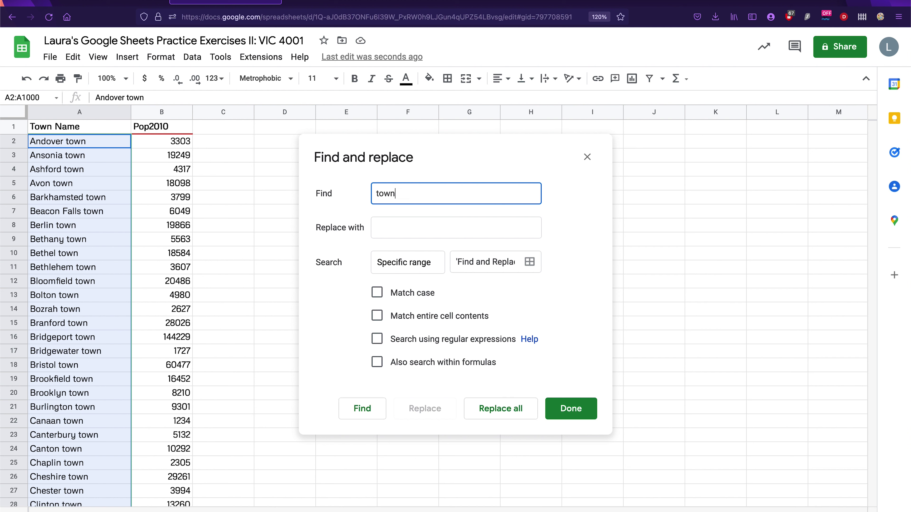
pyautogui.click(424, 231)
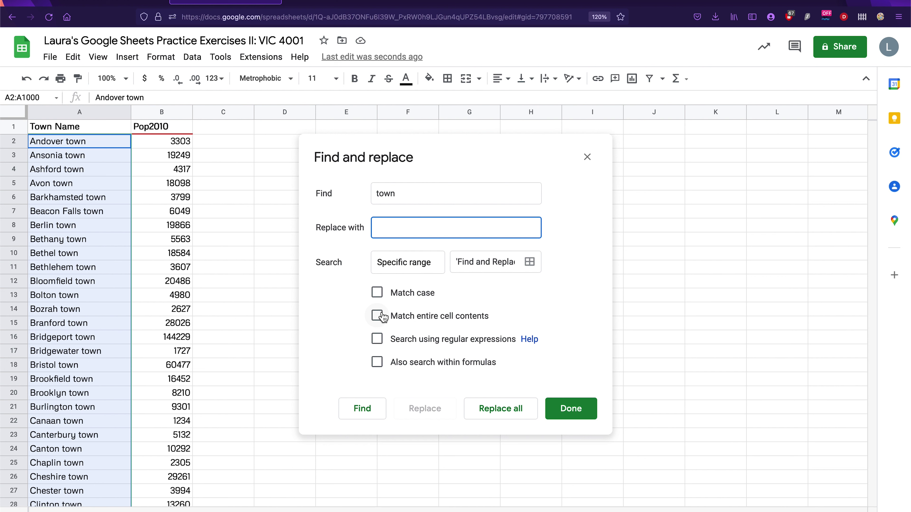
pyautogui.click(377, 293)
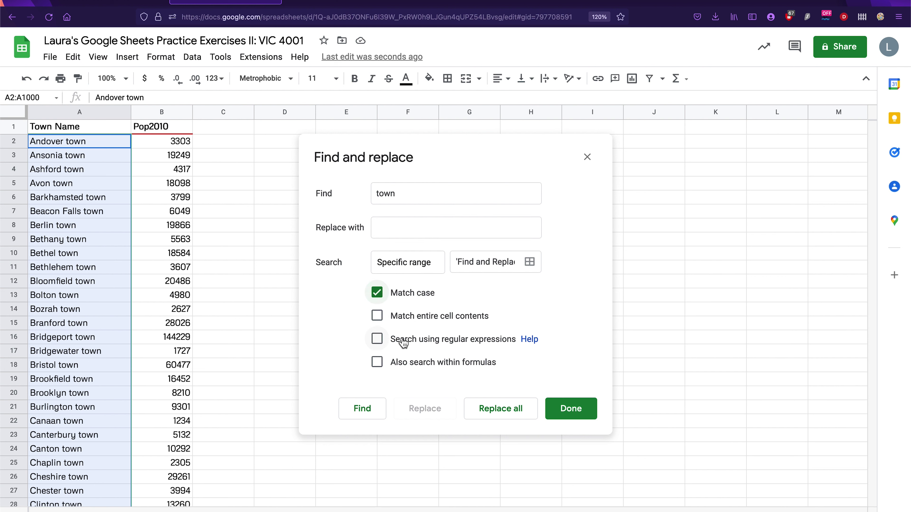
pyautogui.click(506, 415)
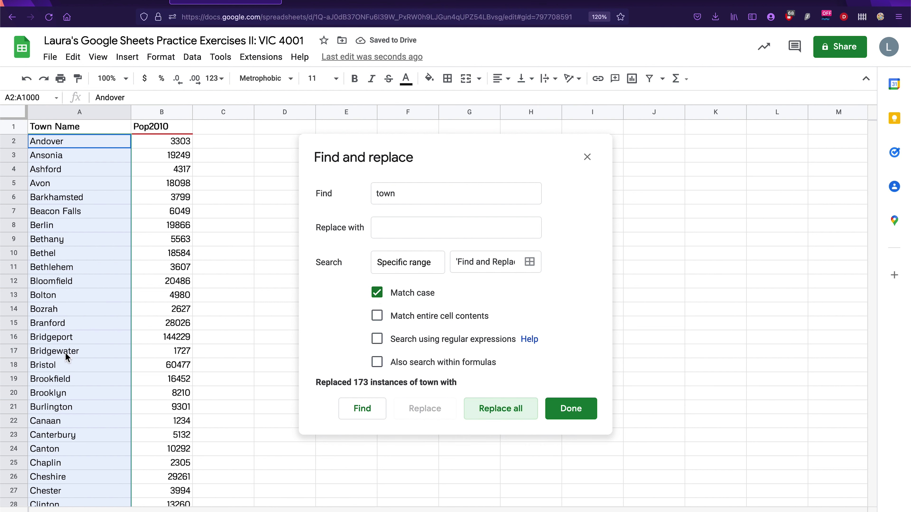
pyautogui.click(572, 415)
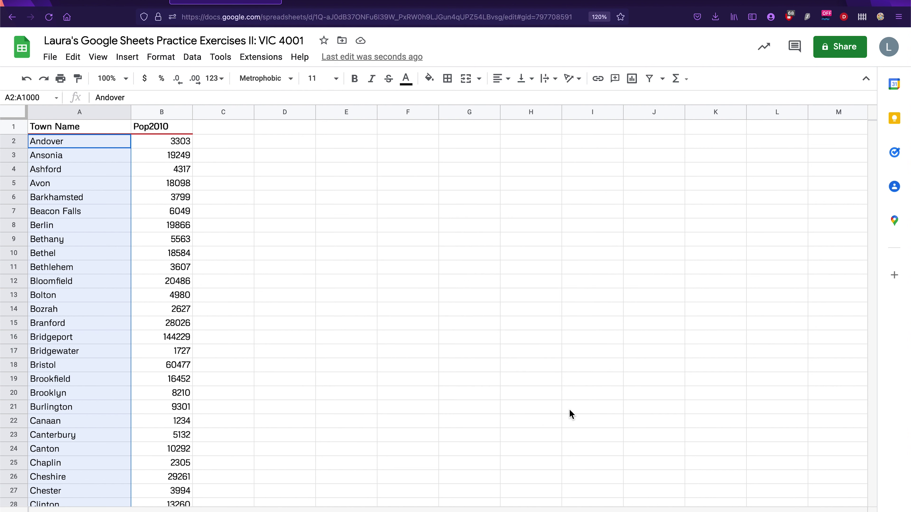
# Trim the whitespace from the town names in A2:A1000
pyautogui.click(191, 59)
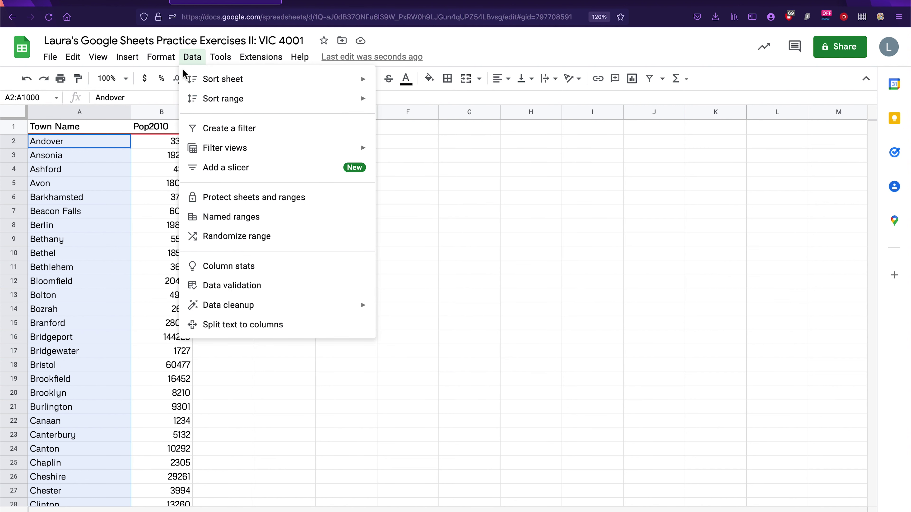
pyautogui.moveTo(230, 308)
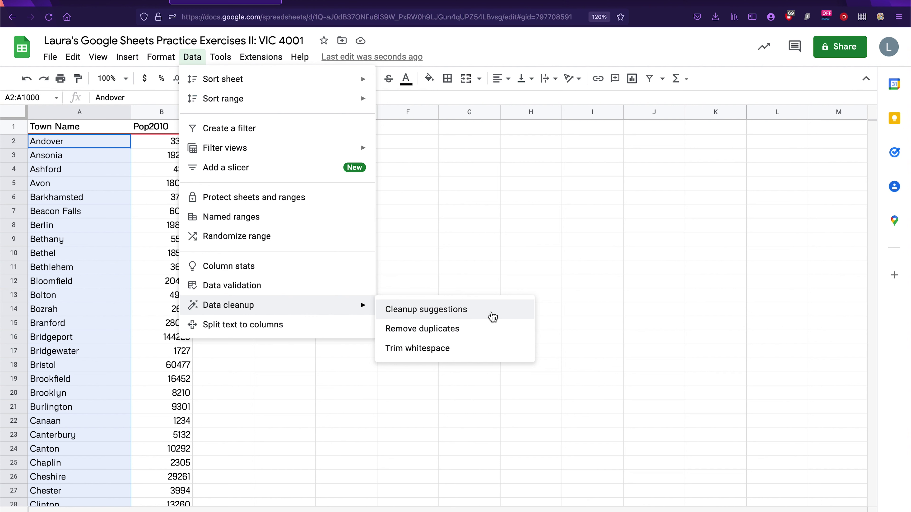
pyautogui.click(470, 347)
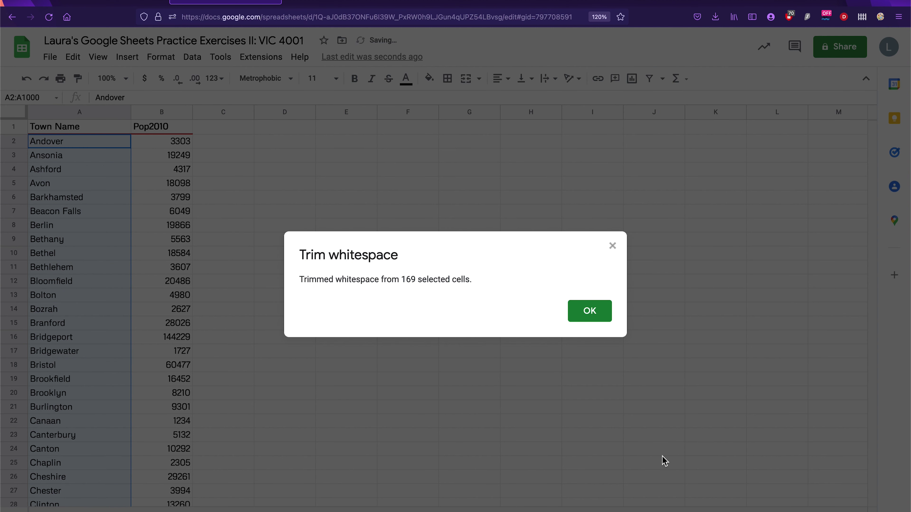
pyautogui.click(593, 312)
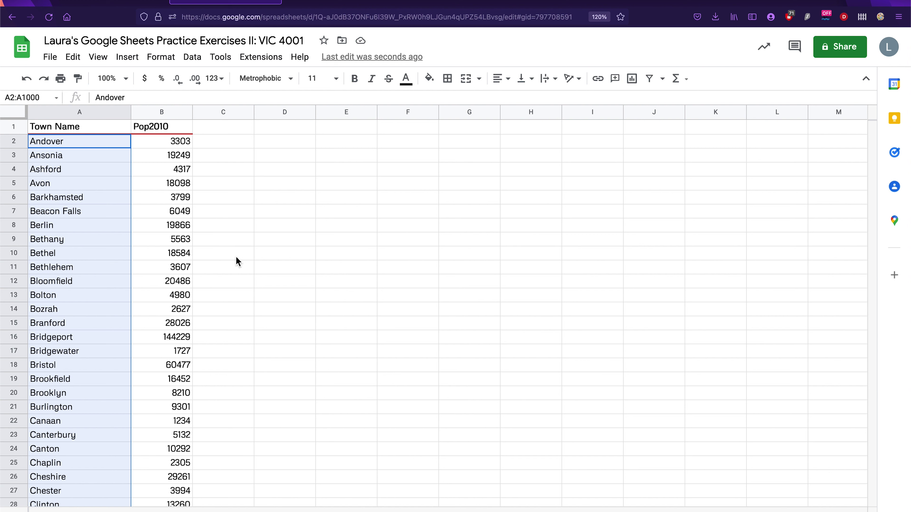
pyautogui.click(103, 157)
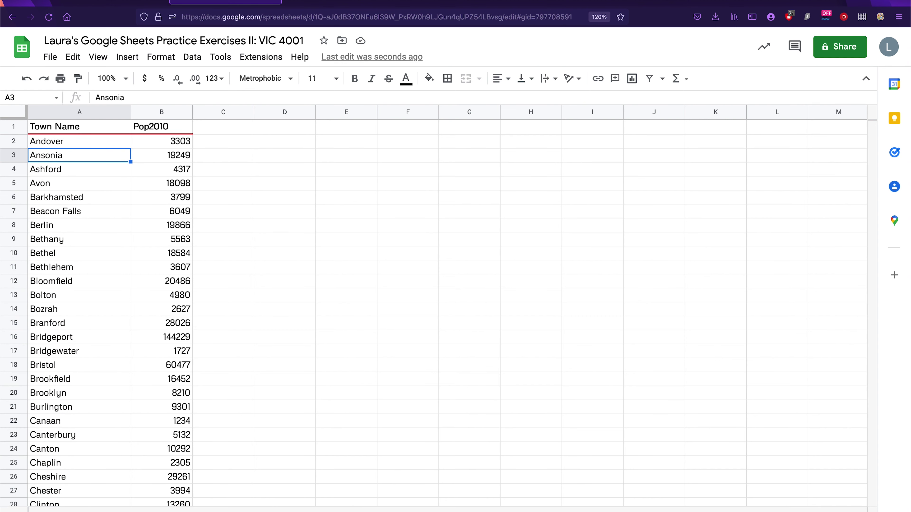
# Switch to the sheet with the Beef, Pork and Chicken rows and look over its year headers, meat labels and table range
pyautogui.hotkey('alt', 'Down')
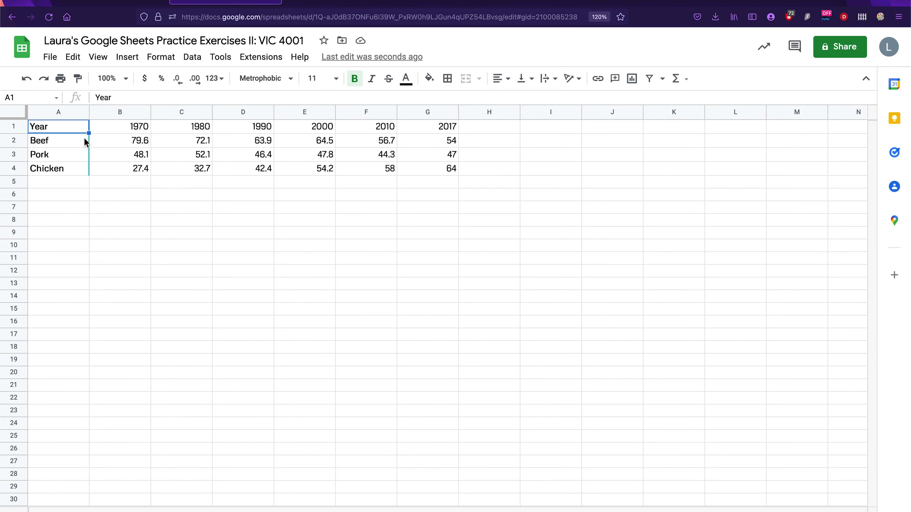
pyautogui.click(110, 181)
pyautogui.click(63, 126)
pyautogui.moveTo(63, 126); pyautogui.dragTo(425, 130)
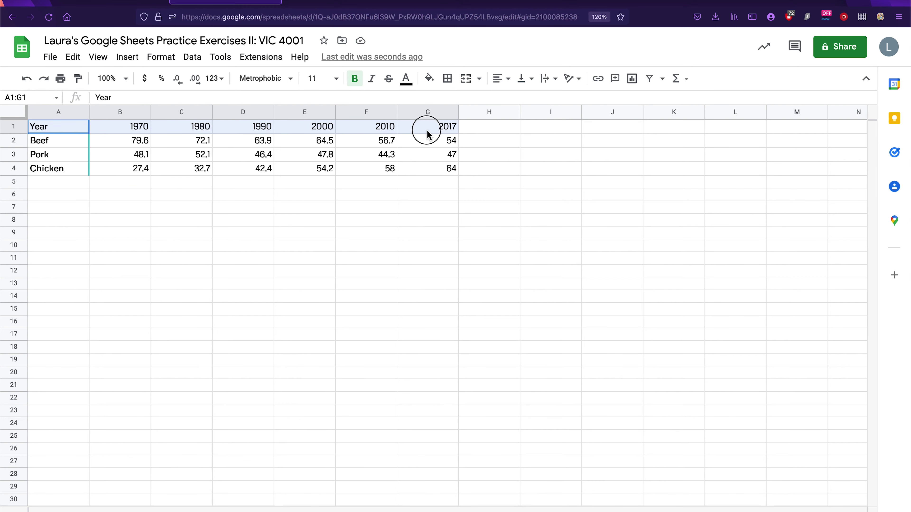
pyautogui.click(60, 143)
pyautogui.moveTo(61, 145); pyautogui.dragTo(67, 176)
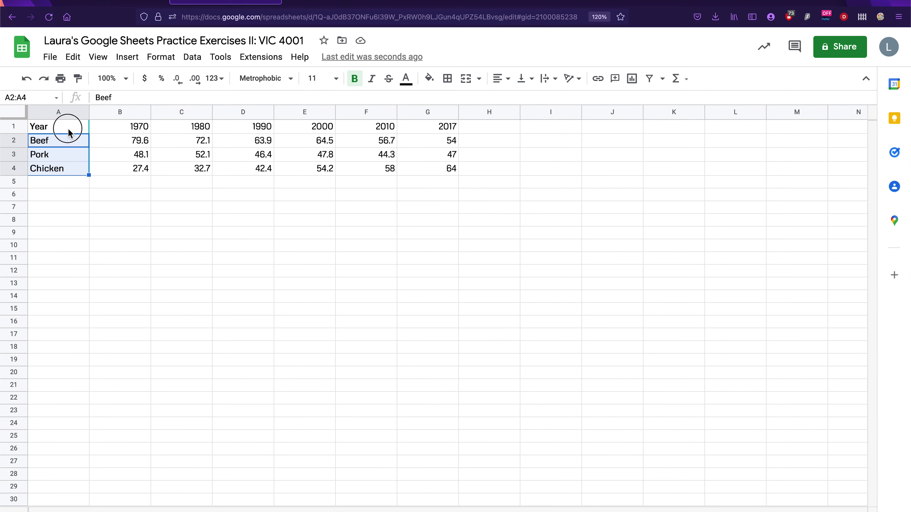
pyautogui.moveTo(67, 127); pyautogui.dragTo(449, 176)
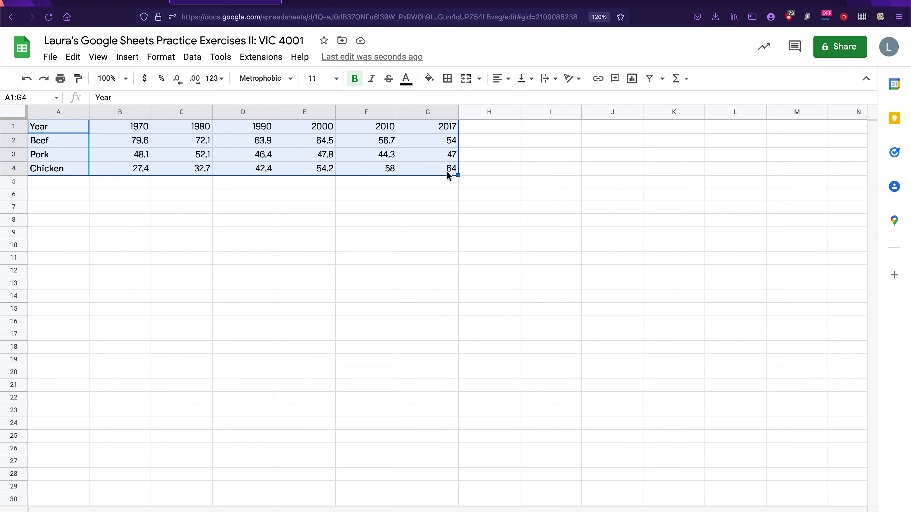
pyautogui.click(489, 257)
# Copy the meat table A1:G4 and paste it transposed starting at cell A7
pyautogui.moveTo(67, 131); pyautogui.dragTo(445, 170)
pyautogui.click(74, 57)
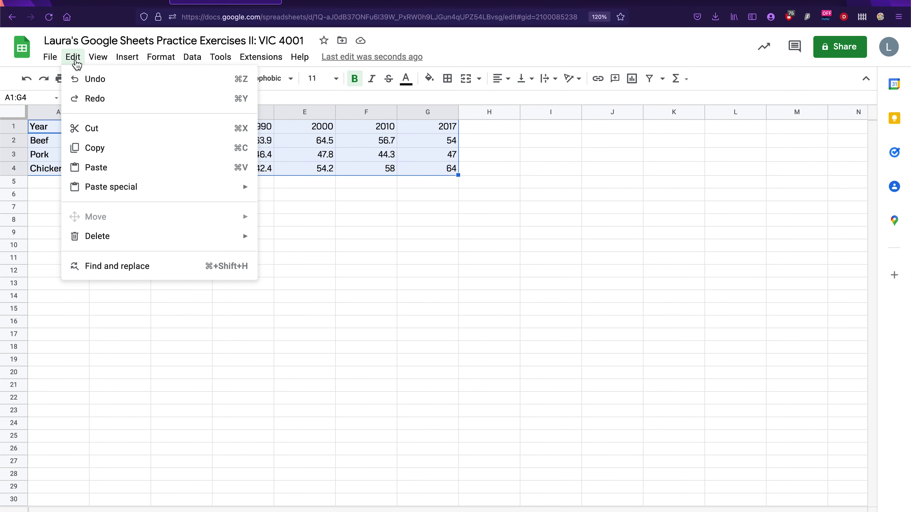
pyautogui.click(124, 148)
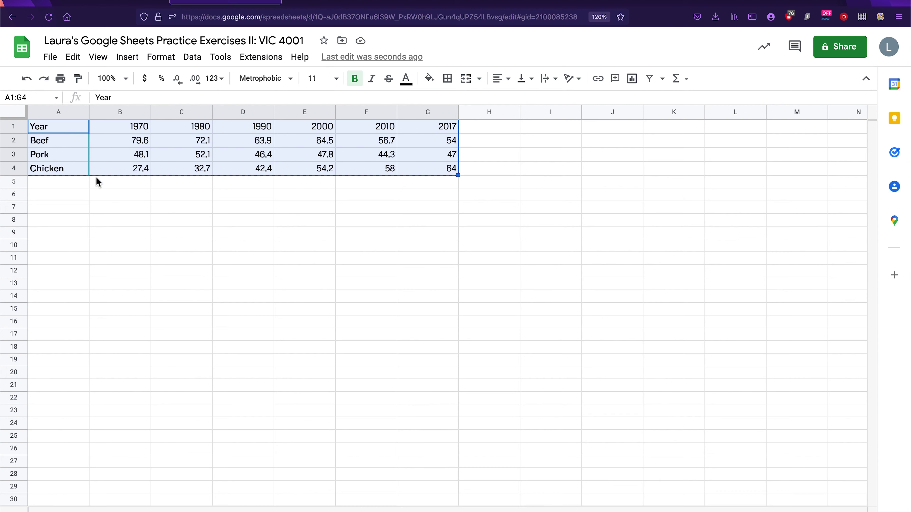
pyautogui.click(71, 207)
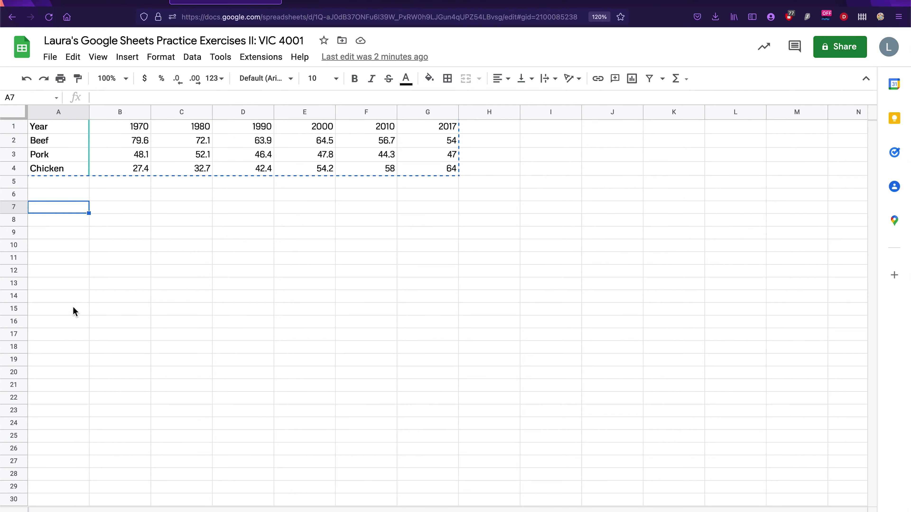
pyautogui.rightClick(76, 211)
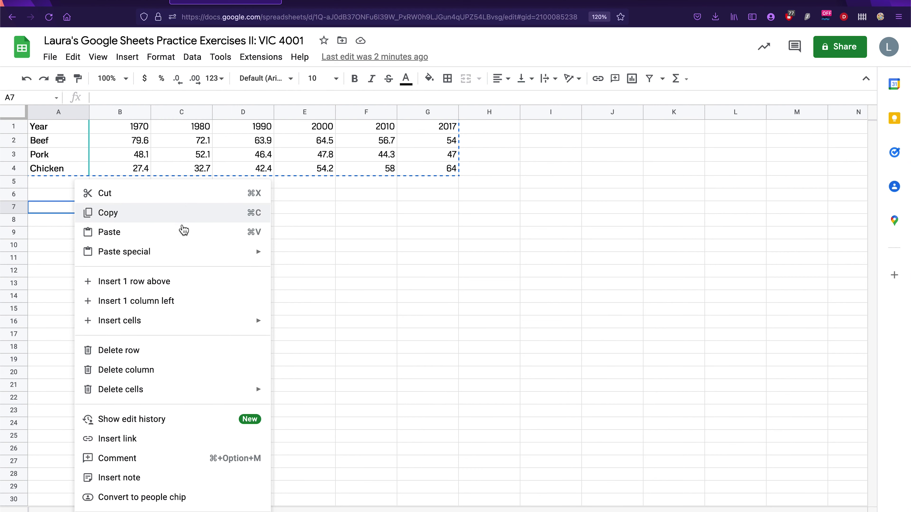
pyautogui.moveTo(183, 252)
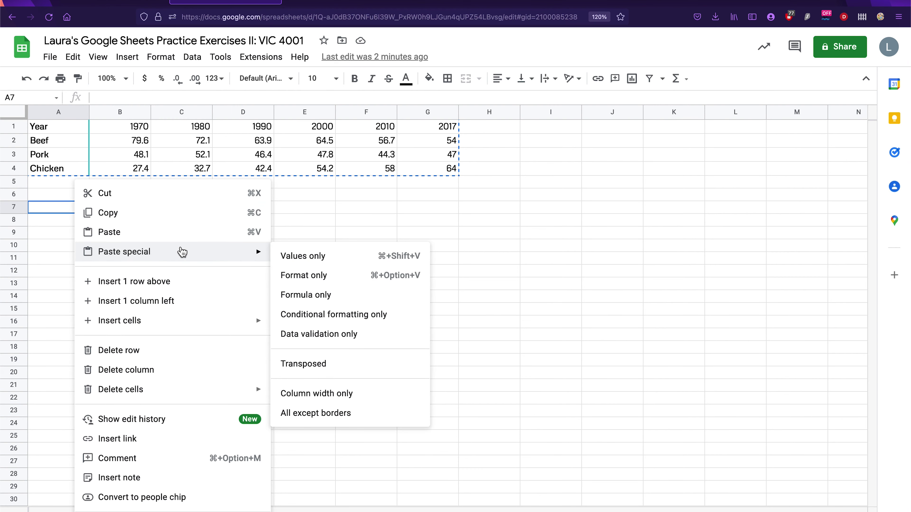
pyautogui.click(348, 369)
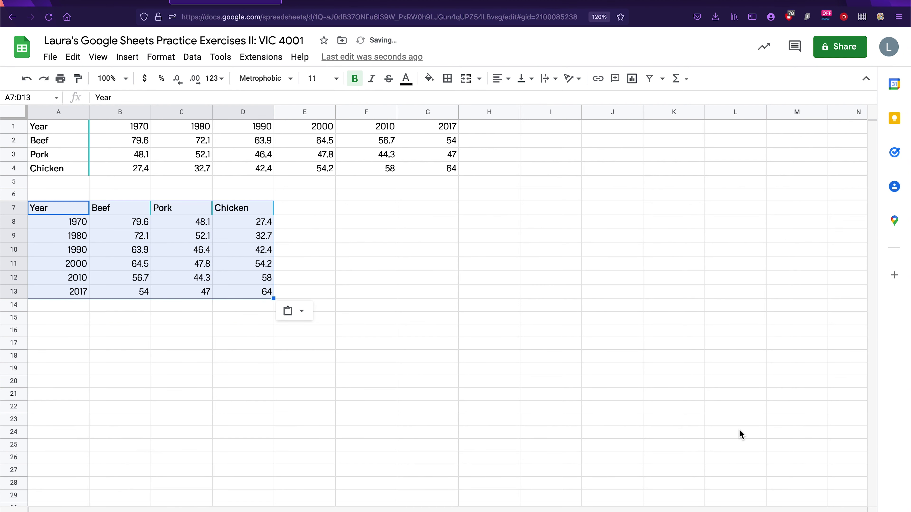
pyautogui.click(242, 368)
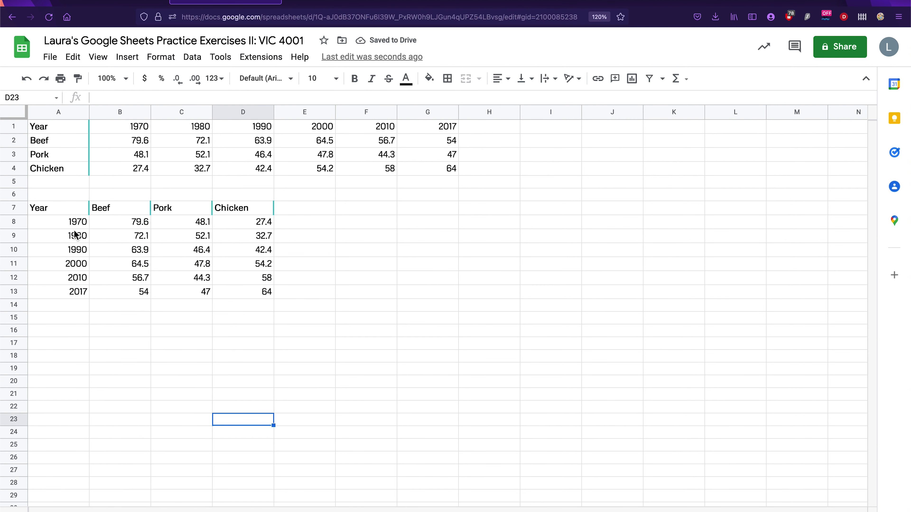
# Make the years in A8:A13 of the transposed table bold
pyautogui.moveTo(77, 223); pyautogui.dragTo(76, 293)
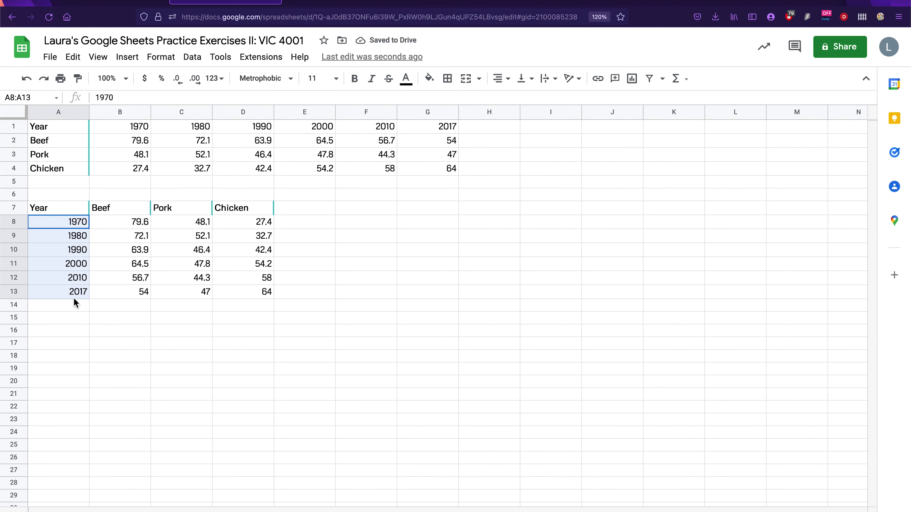
pyautogui.click(354, 79)
pyautogui.click(158, 291)
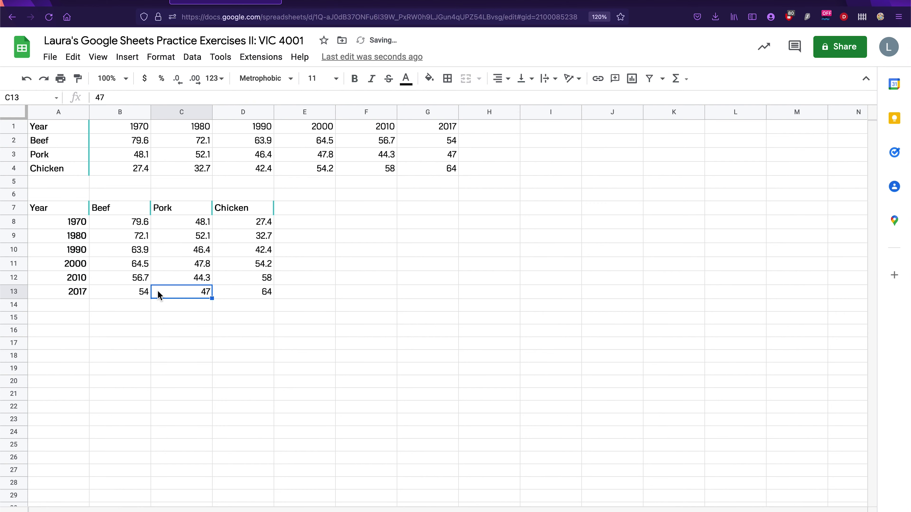
pyautogui.click(66, 213)
pyautogui.moveTo(67, 223); pyautogui.dragTo(68, 291)
pyautogui.click(121, 212)
pyautogui.moveTo(121, 212); pyautogui.dragTo(240, 210)
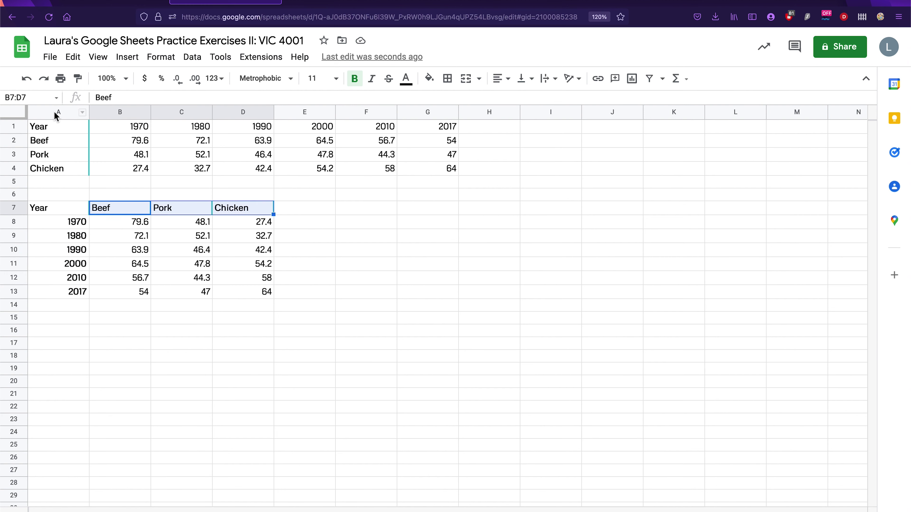
# Clear the borders of header row A7:D7 and give it a thicker green bottom border instead
pyautogui.click(70, 215)
pyautogui.moveTo(70, 215); pyautogui.dragTo(254, 210)
pyautogui.click(447, 78)
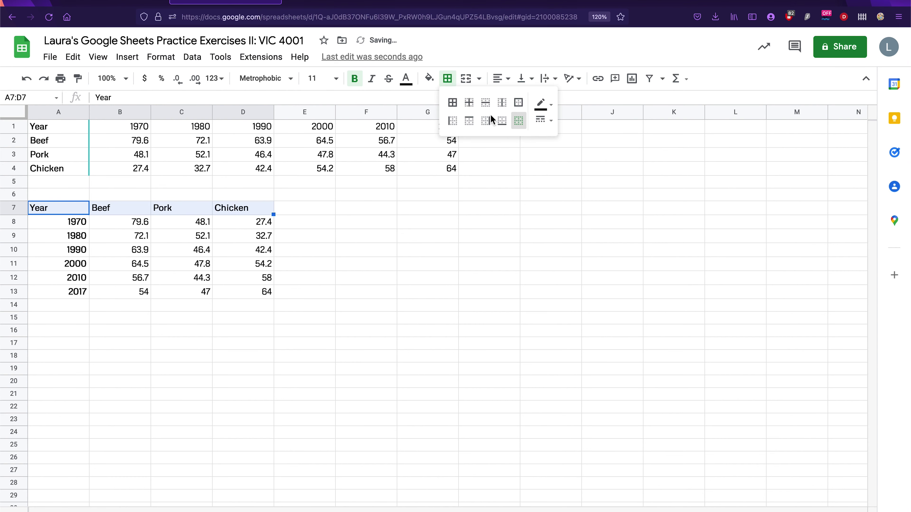
pyautogui.click(502, 121)
pyautogui.click(541, 103)
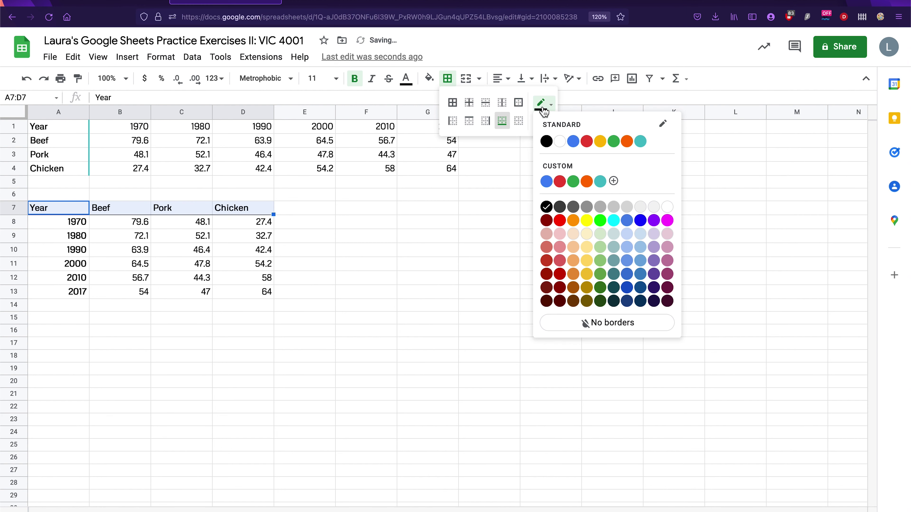
pyautogui.click(575, 185)
pyautogui.click(544, 120)
pyautogui.click(560, 159)
pyautogui.click(344, 322)
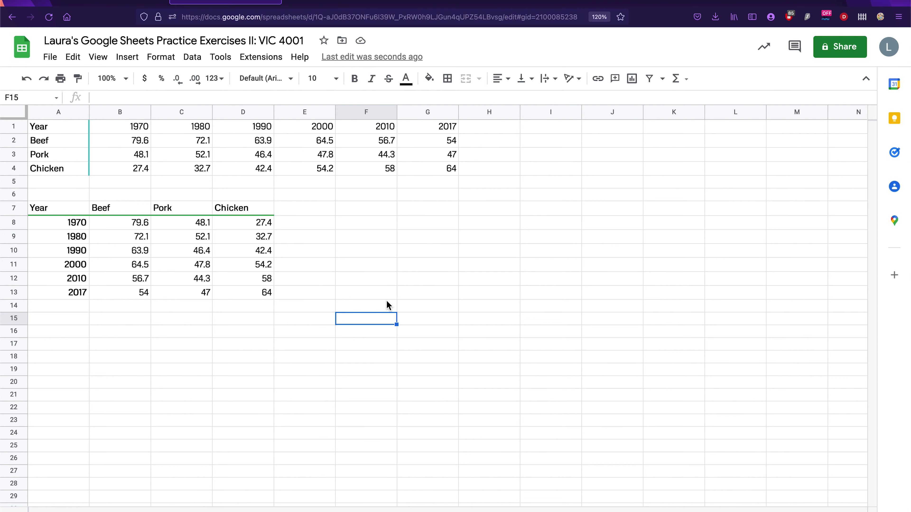
# Switch to the sheet with the coordinate pairs and split the text in A1:A11 into columns
pyautogui.hotkey('alt', 'Down')
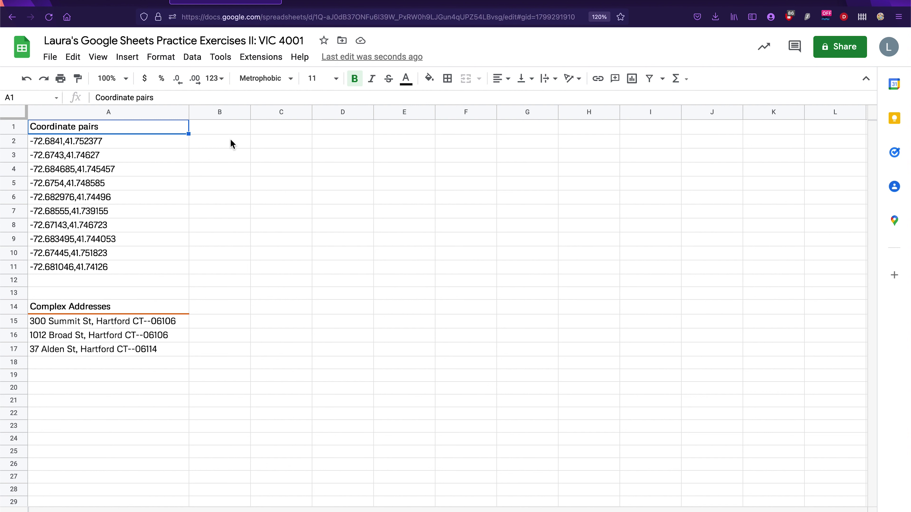
pyautogui.click(123, 225)
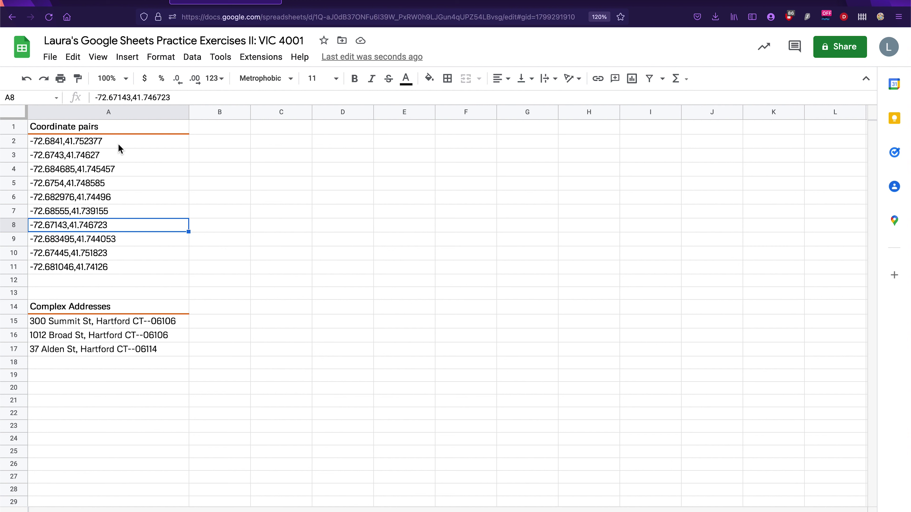
pyautogui.moveTo(119, 130); pyautogui.dragTo(120, 287)
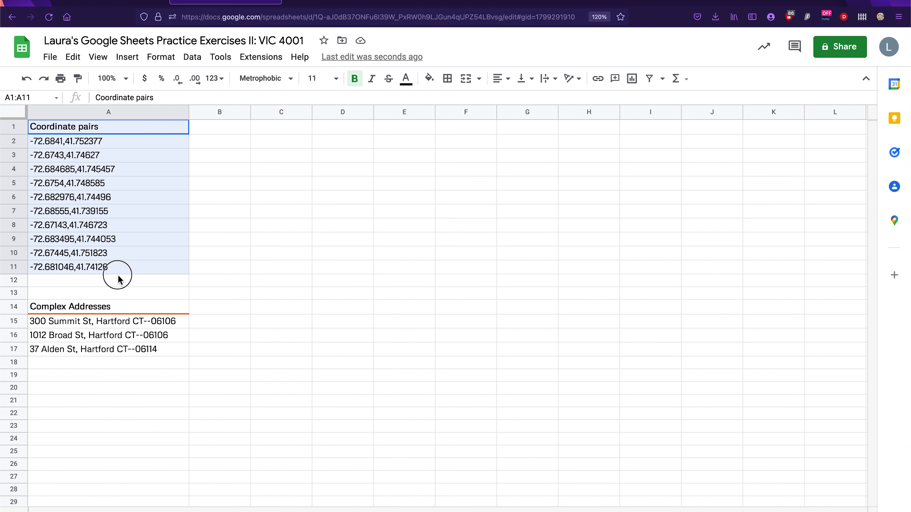
pyautogui.moveTo(118, 276); pyautogui.dragTo(117, 273)
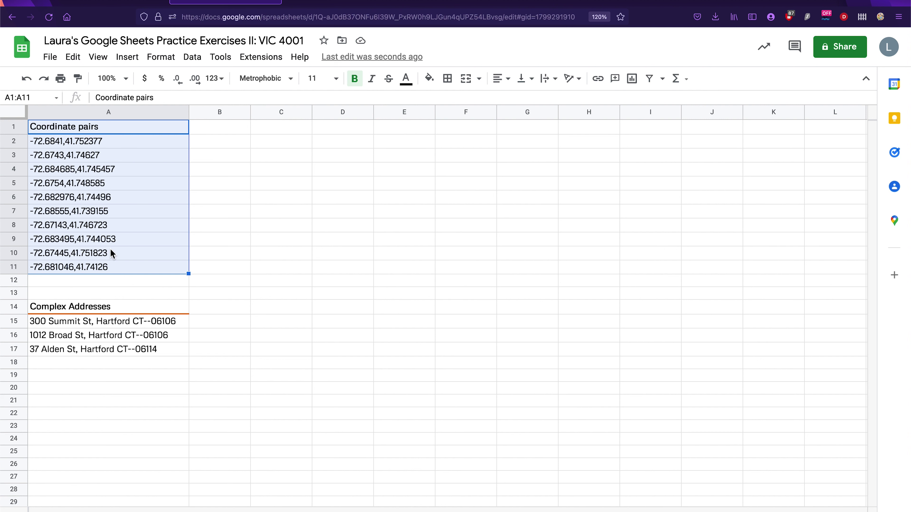
pyautogui.click(190, 59)
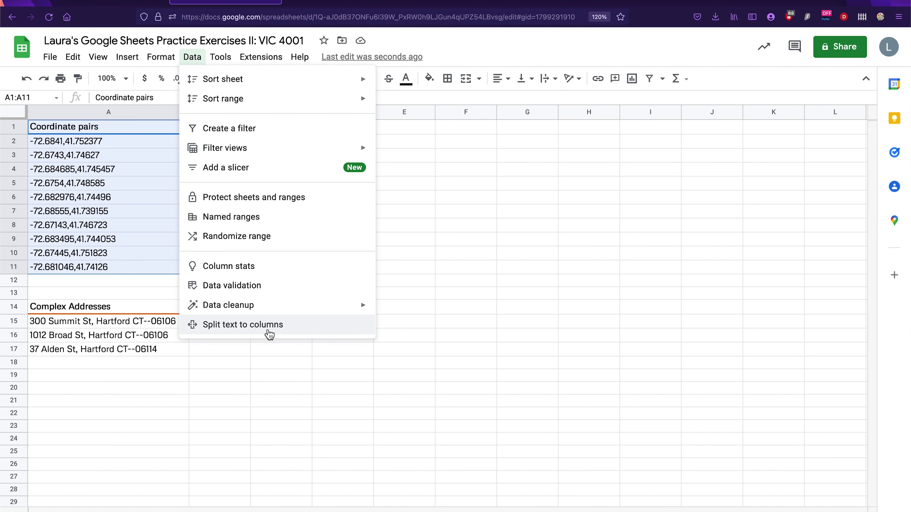
pyautogui.click(268, 331)
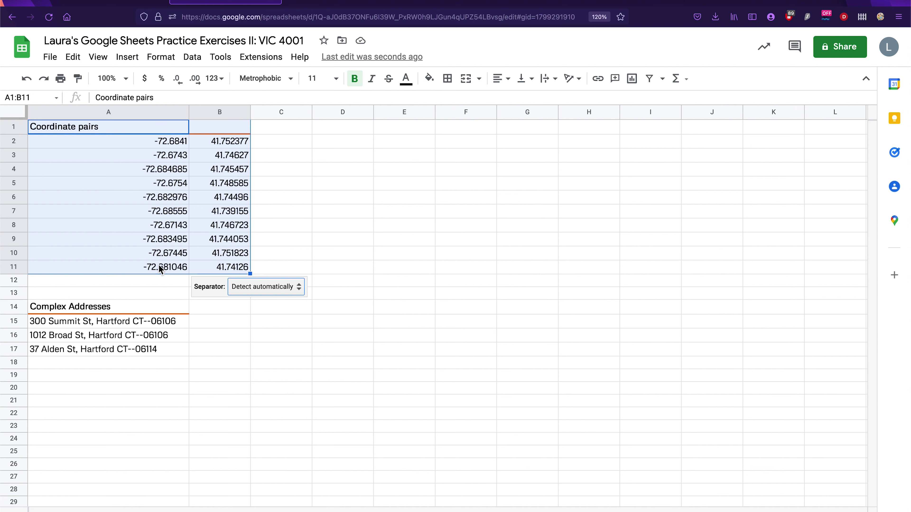
# Replace the header in A1 with "Latitude" and enter "Longitude" as the header in B1
pyautogui.click(145, 127)
pyautogui.doubleClick(145, 126)
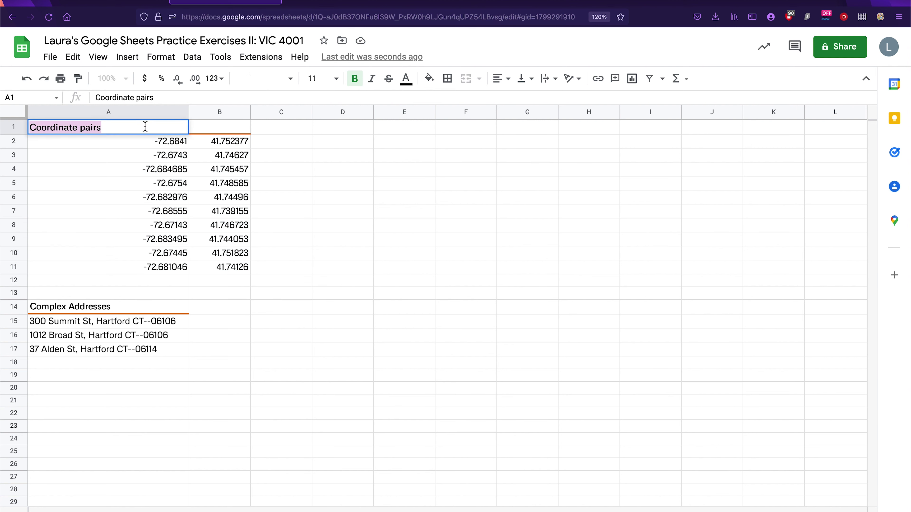
pyautogui.press('BackSpace')
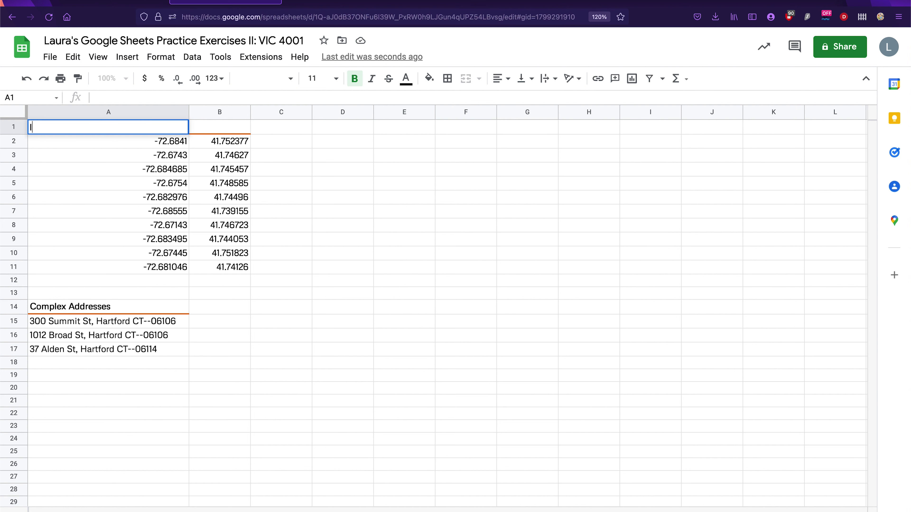
pyautogui.write('Latitude')
pyautogui.click(227, 124)
pyautogui.write('Longitude')
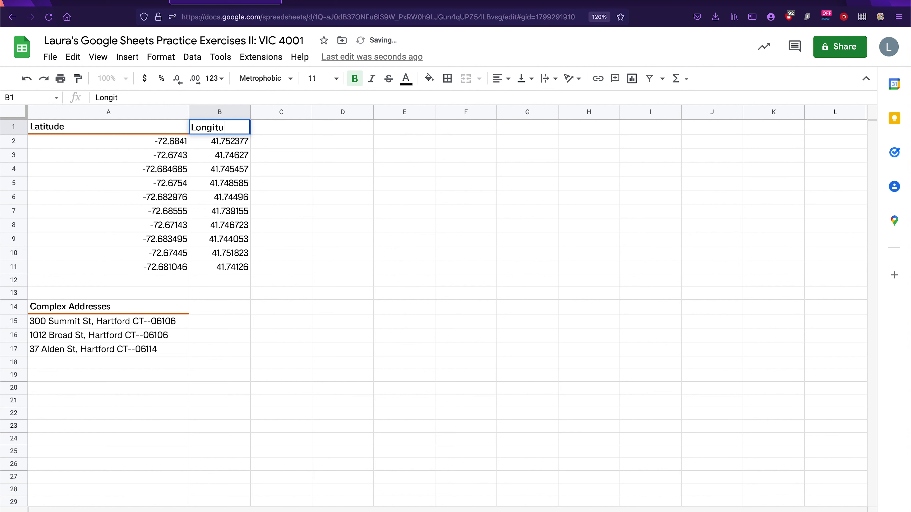
pyautogui.click(298, 229)
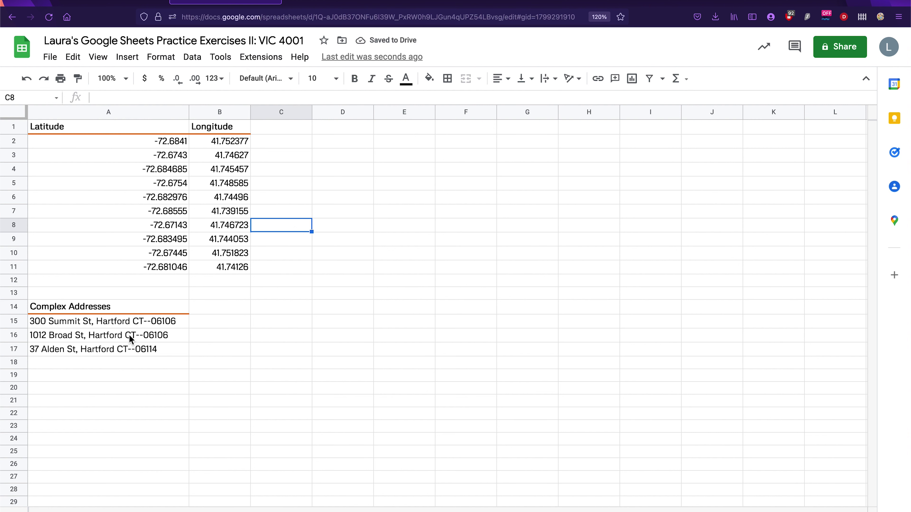
# Split the Complex Addresses block A14:A17 into columns with automatic separator detection and widen column B to fit the split text
pyautogui.click(105, 309)
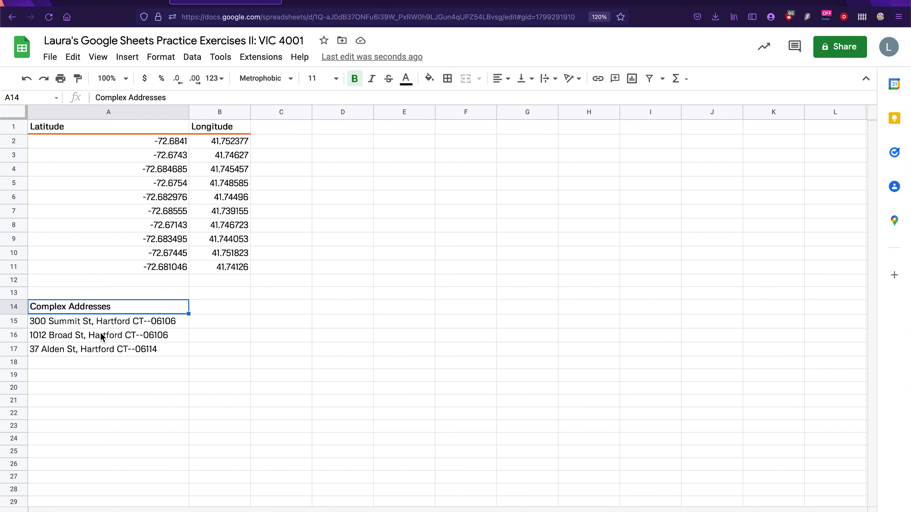
pyautogui.click(104, 325)
pyautogui.moveTo(108, 309); pyautogui.dragTo(108, 355)
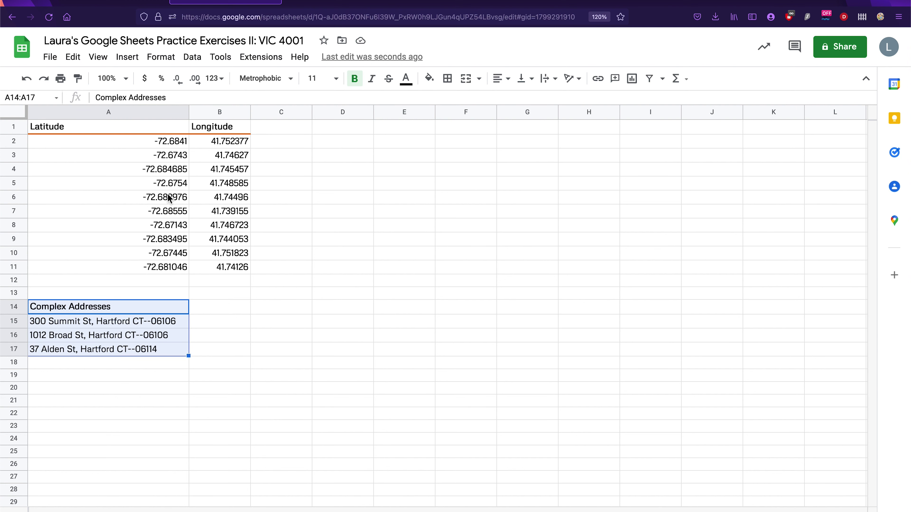
pyautogui.click(192, 57)
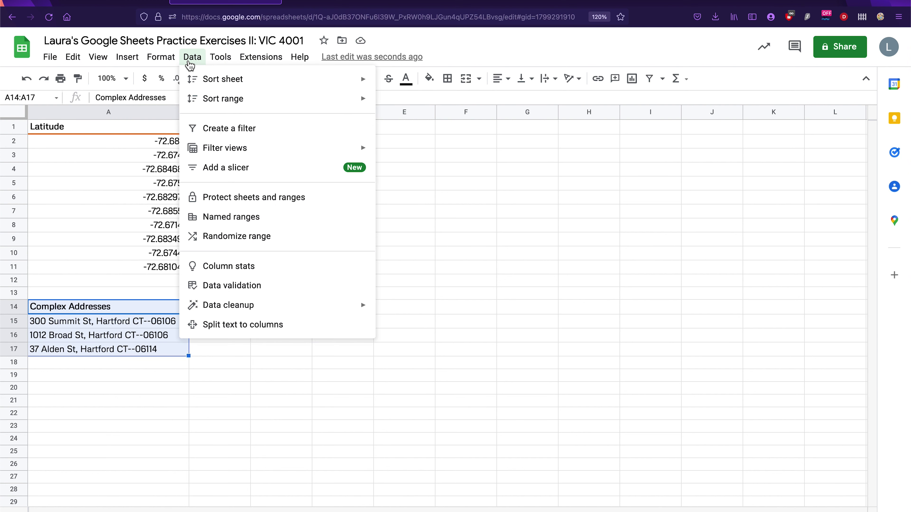
pyautogui.click(261, 324)
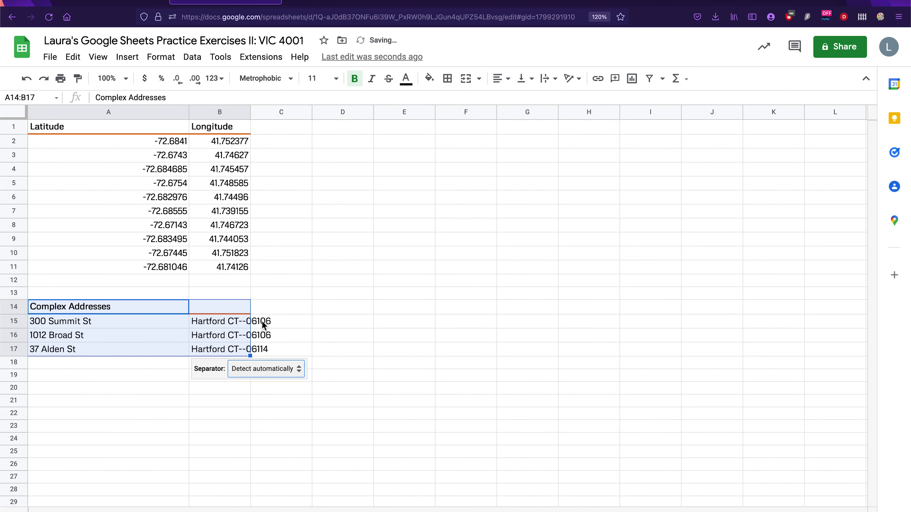
pyautogui.click(187, 402)
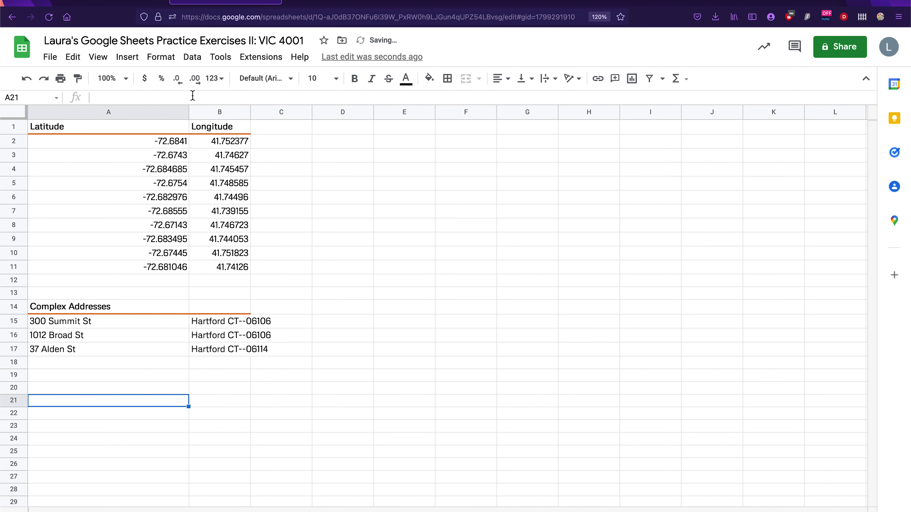
pyautogui.moveTo(312, 112); pyautogui.dragTo(302, 112)
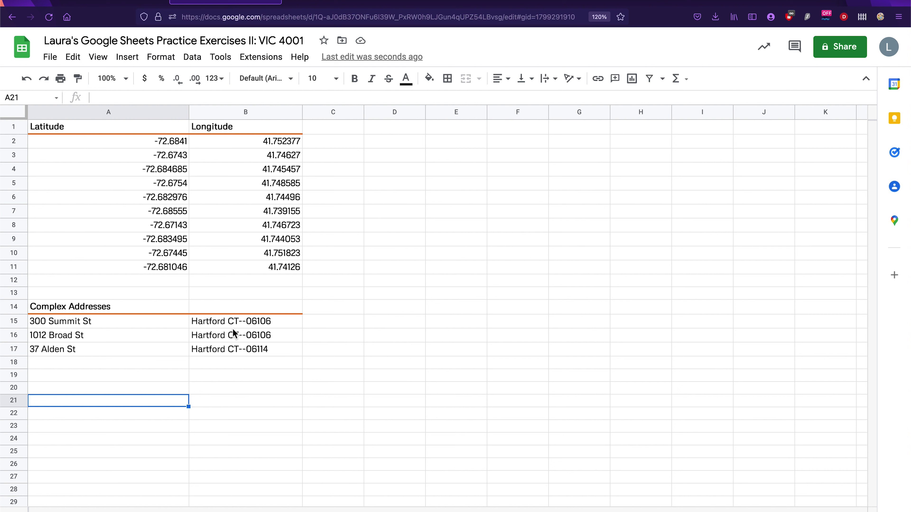
# Split B15:B17 into columns to separate the city from the state and ZIP code
pyautogui.moveTo(235, 307); pyautogui.dragTo(235, 352)
pyautogui.click(233, 343)
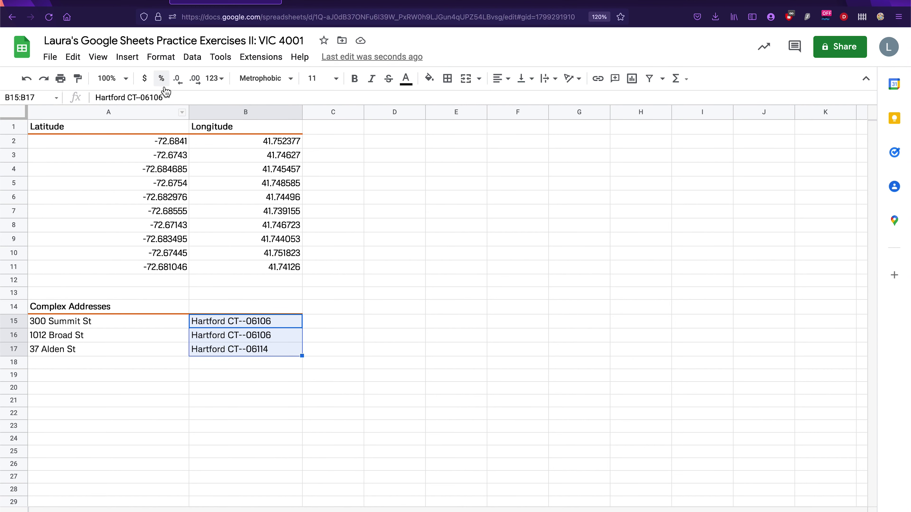
pyautogui.click(192, 57)
pyautogui.click(284, 325)
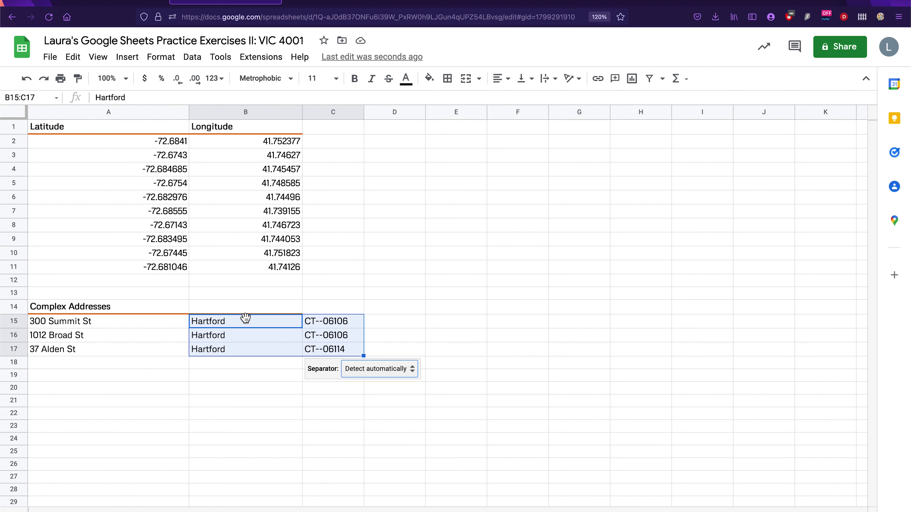
pyautogui.click(243, 366)
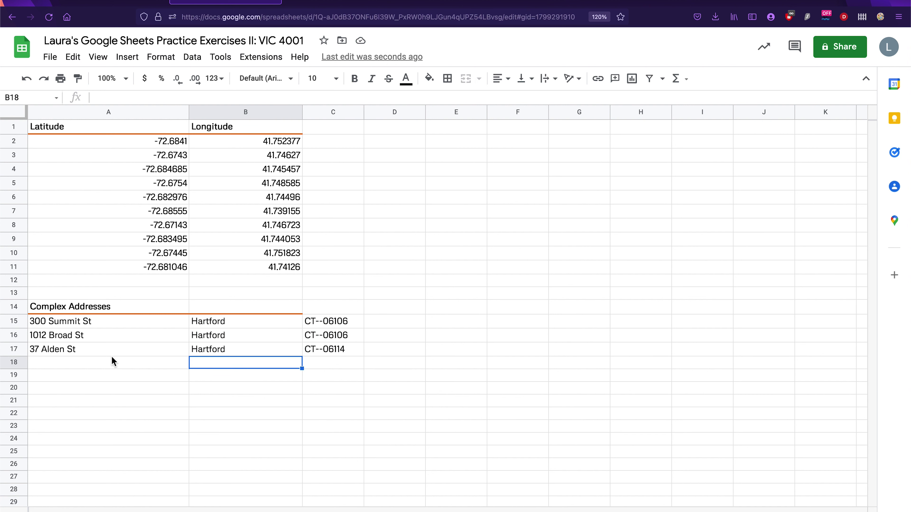
# Split C15:C17 into state and ZIP code columns using the custom separator "--"
pyautogui.moveTo(331, 321); pyautogui.dragTo(332, 353)
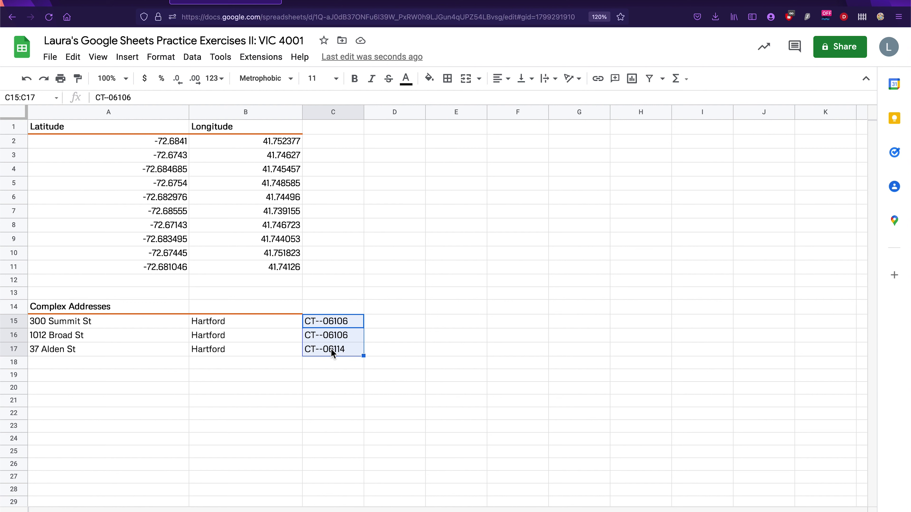
pyautogui.click(192, 58)
pyautogui.click(272, 324)
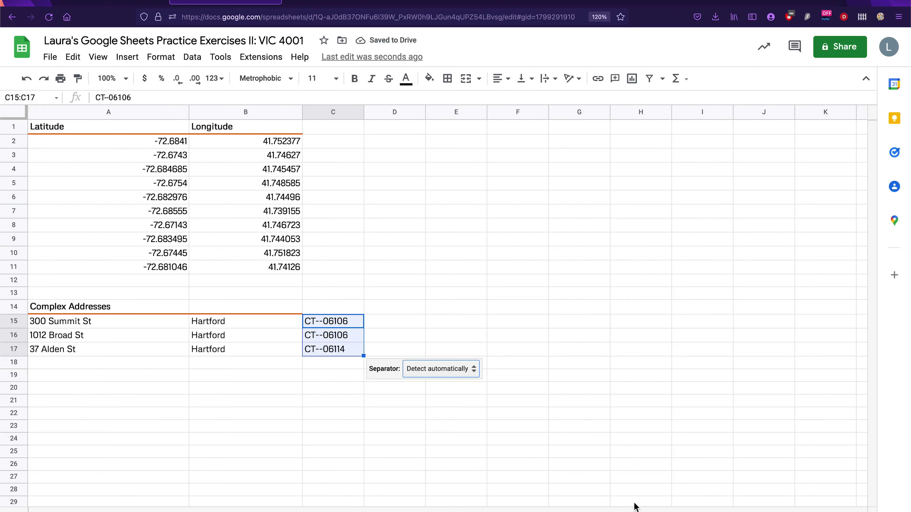
pyautogui.click(440, 374)
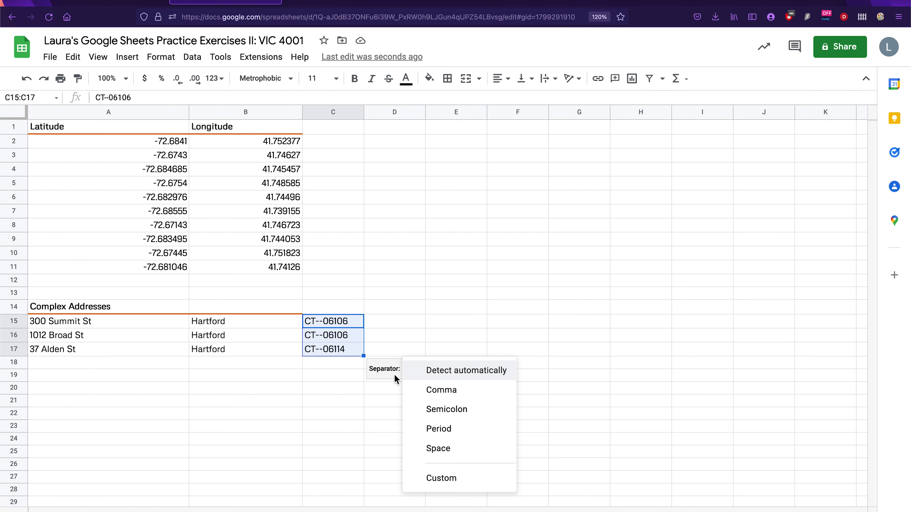
pyautogui.click(462, 485)
pyautogui.write('--')
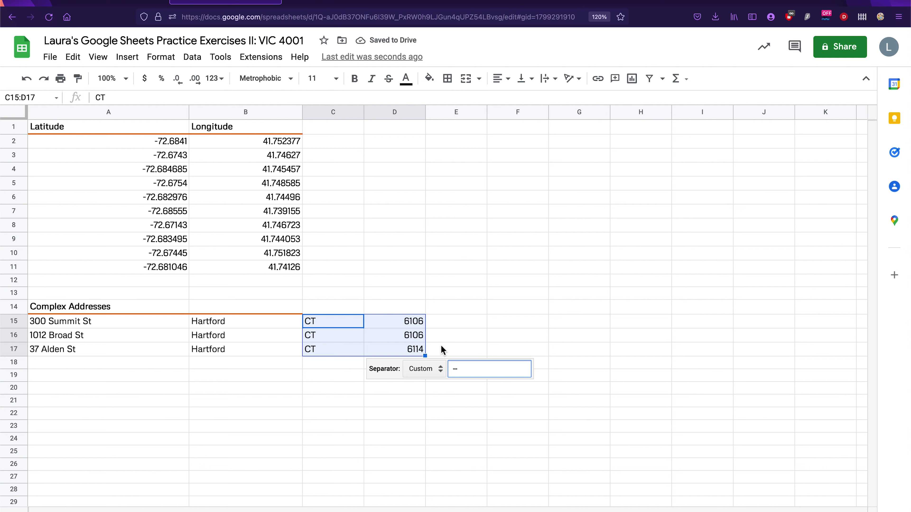
pyautogui.click(447, 326)
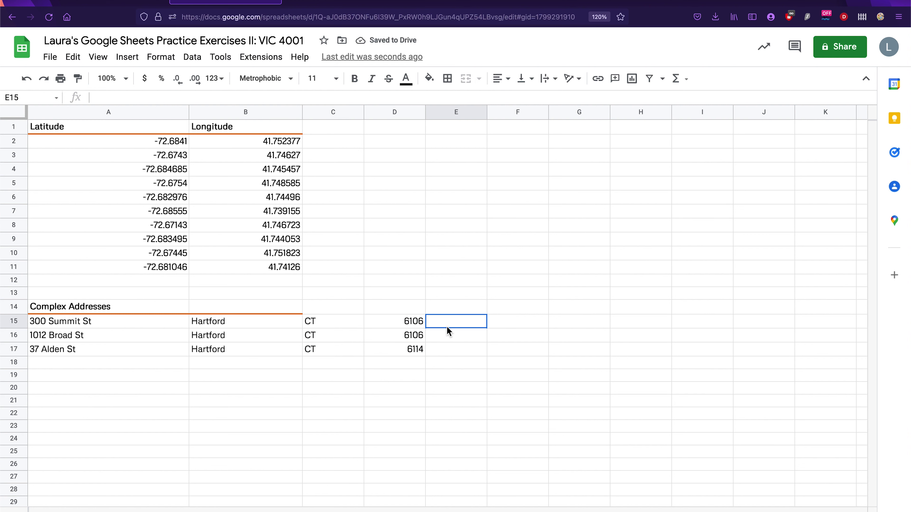
# Format the ZIP codes in D15:D17 as plain text
pyautogui.click(335, 325)
pyautogui.click(400, 320)
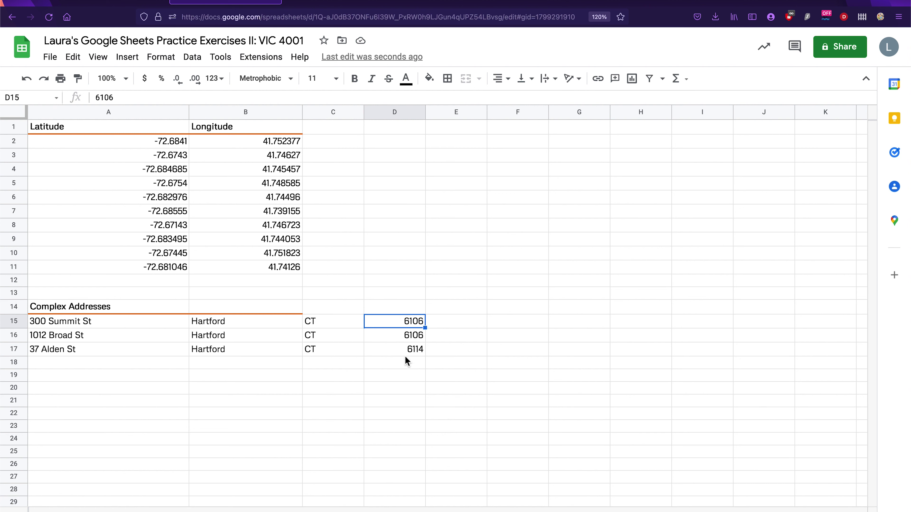
pyautogui.moveTo(413, 322); pyautogui.dragTo(419, 348)
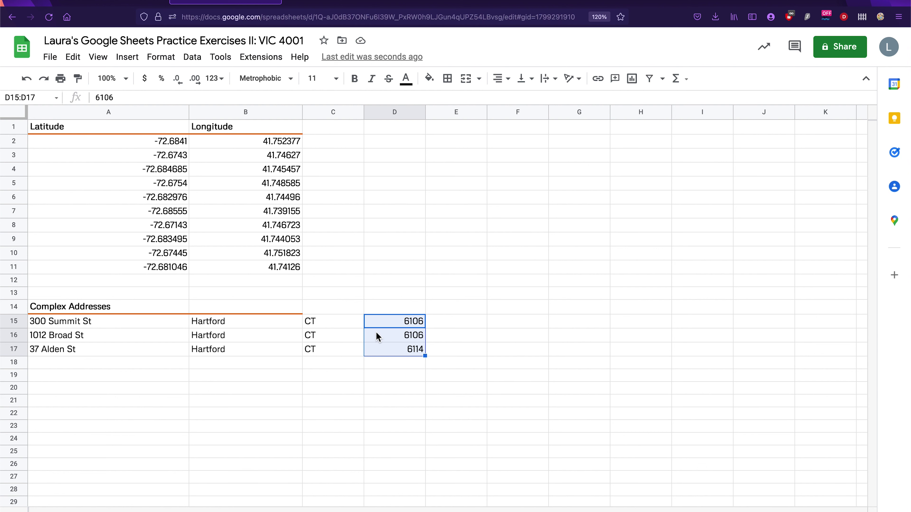
pyautogui.click(160, 58)
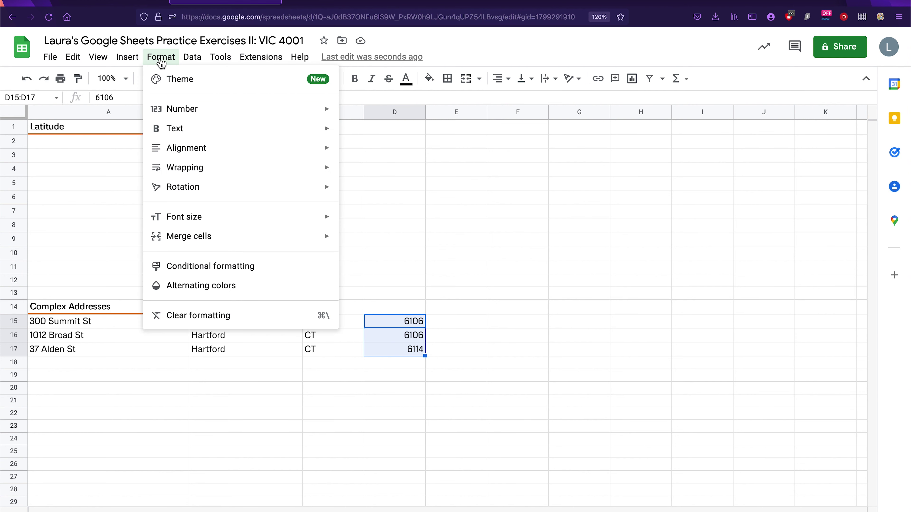
pyautogui.moveTo(204, 119)
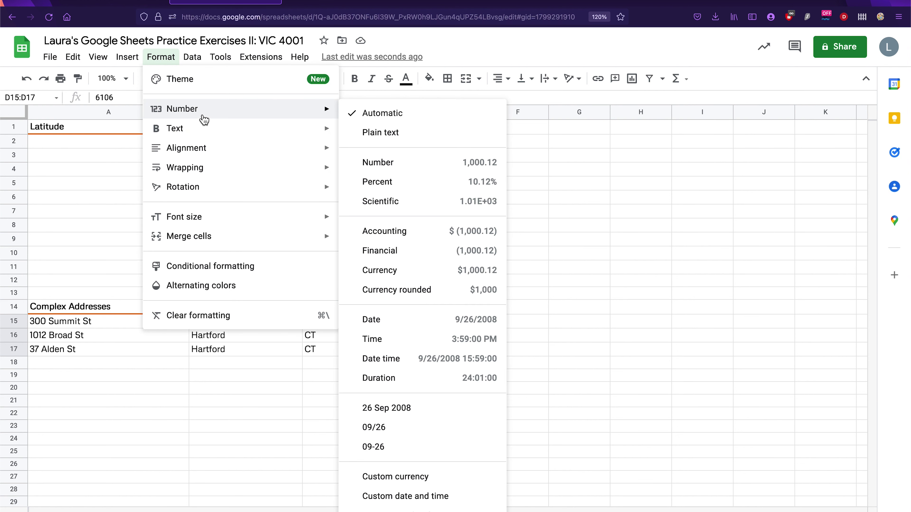
pyautogui.click(363, 141)
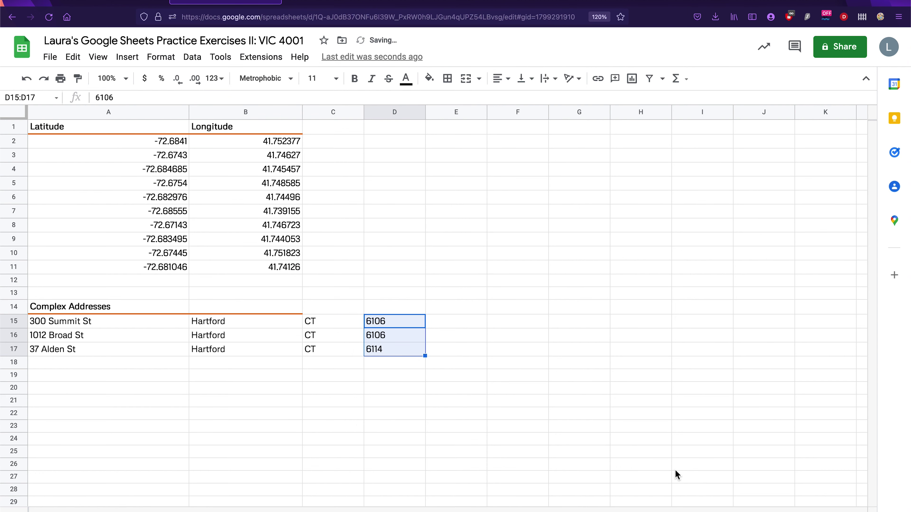
pyautogui.click(387, 322)
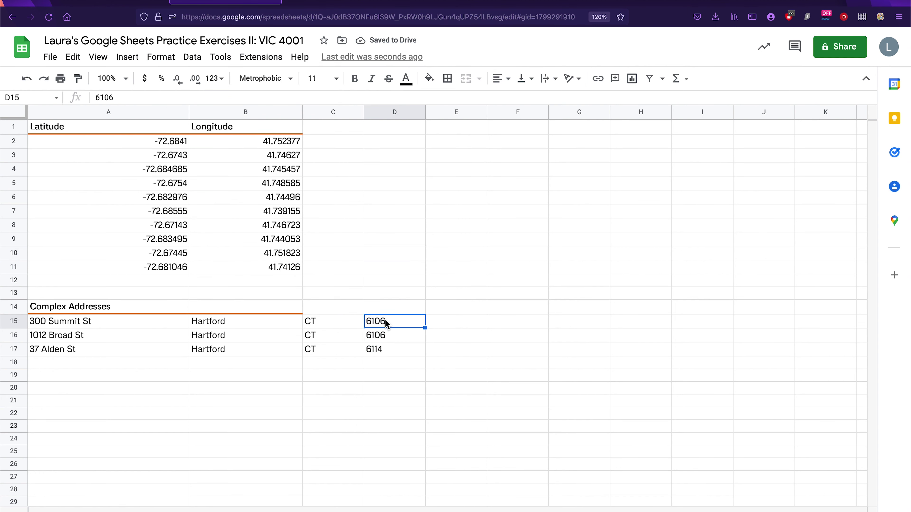
pyautogui.click(388, 335)
pyautogui.click(387, 325)
pyautogui.click(96, 99)
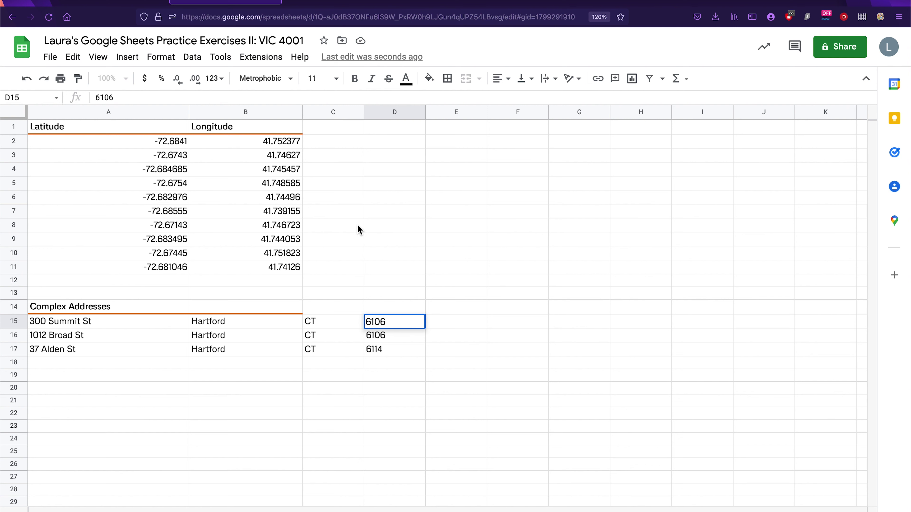
pyautogui.press('Return')
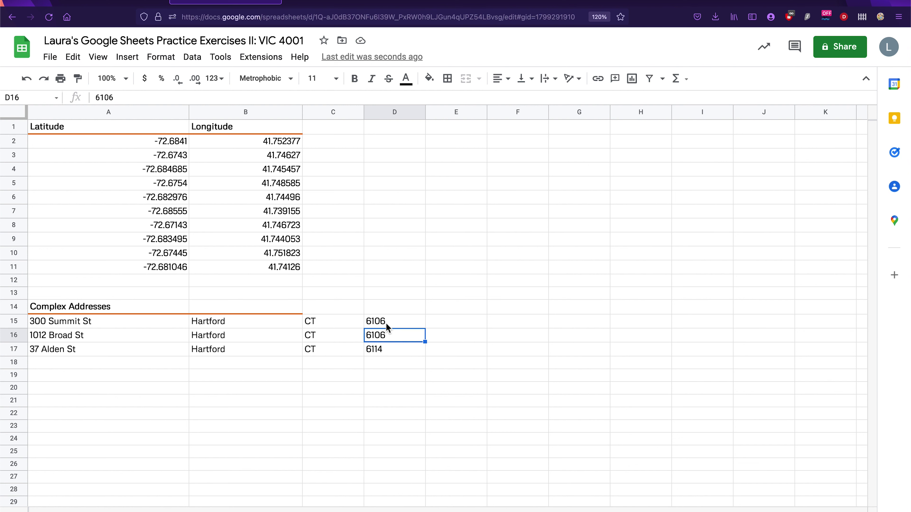
# Prefix each of the three ZIP codes in D15:D17 with "00"
pyautogui.click(386, 324)
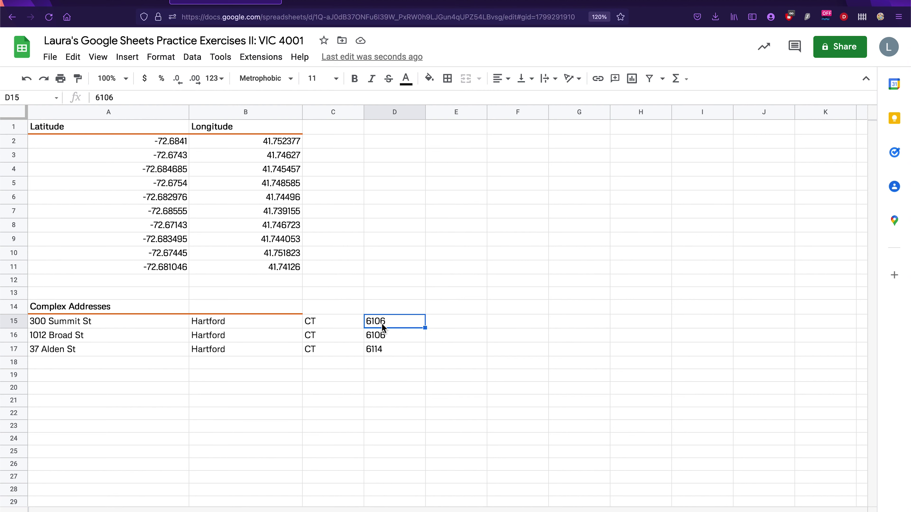
pyautogui.click(95, 97)
pyautogui.write('00')
pyautogui.press('Return')
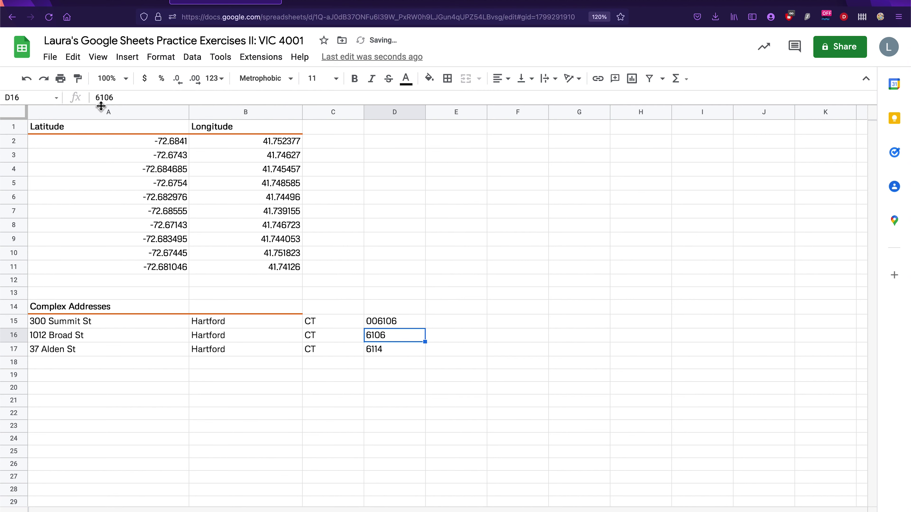
pyautogui.click(97, 100)
pyautogui.write('00')
pyautogui.click(378, 355)
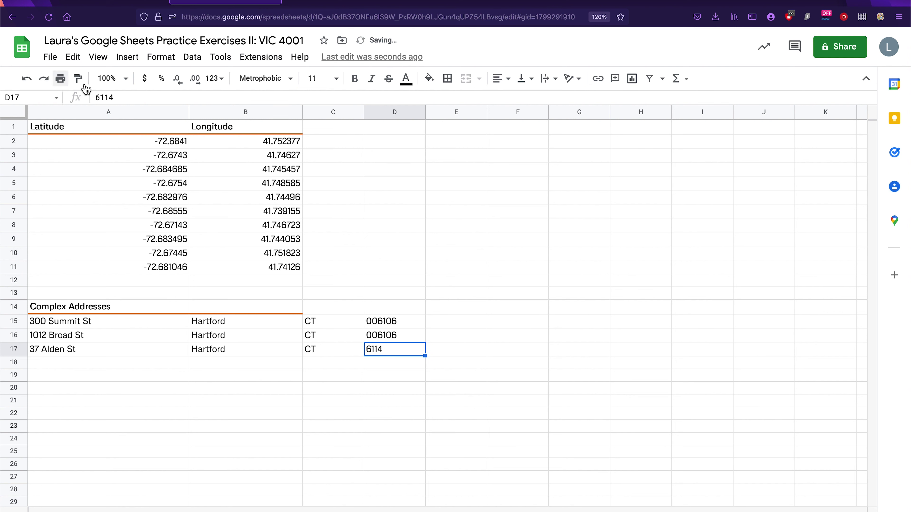
pyautogui.click(97, 100)
pyautogui.write('00')
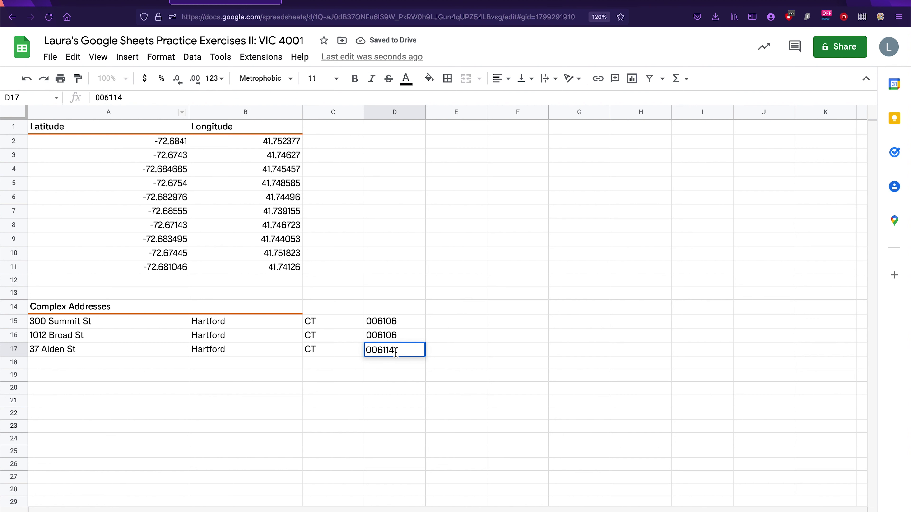
pyautogui.click(454, 345)
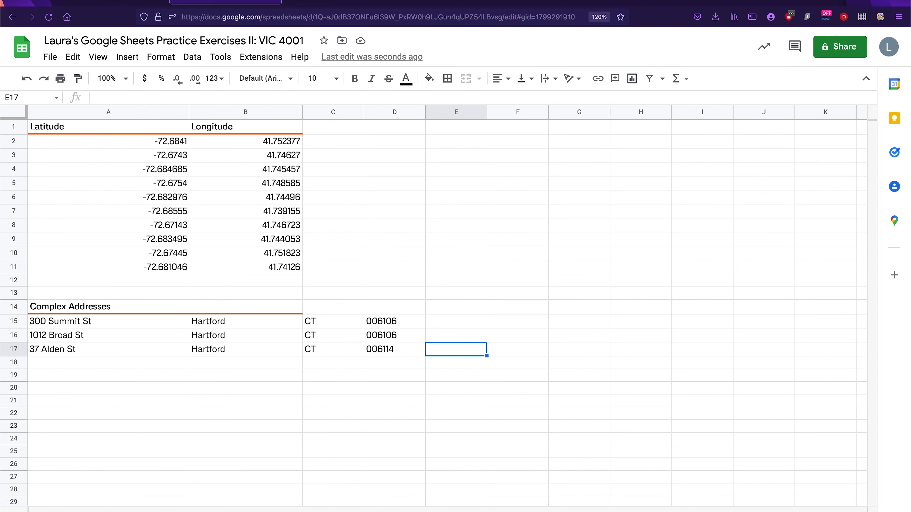
# On the sheet with separate street, city, state and zip columns, enter the header "combined-address" in E1
pyautogui.hotkey('ctrl', 'shift', 'pagedown')
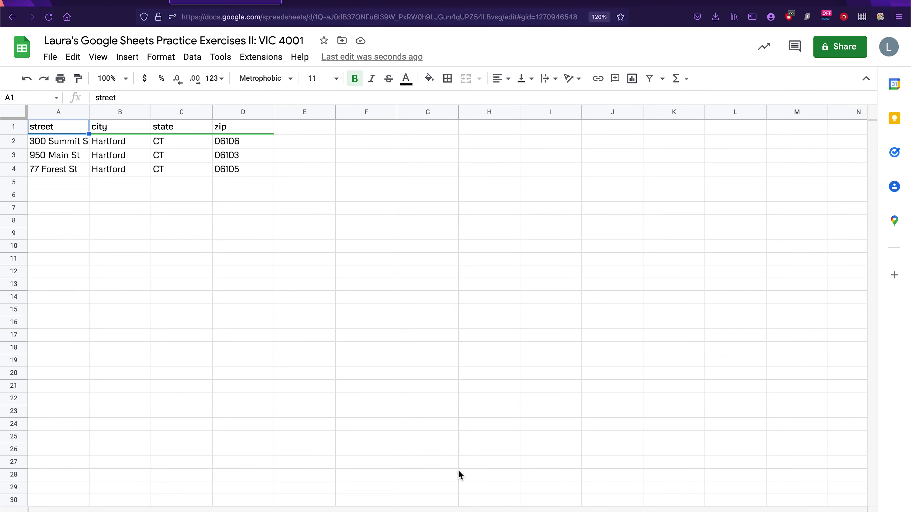
pyautogui.click(305, 133)
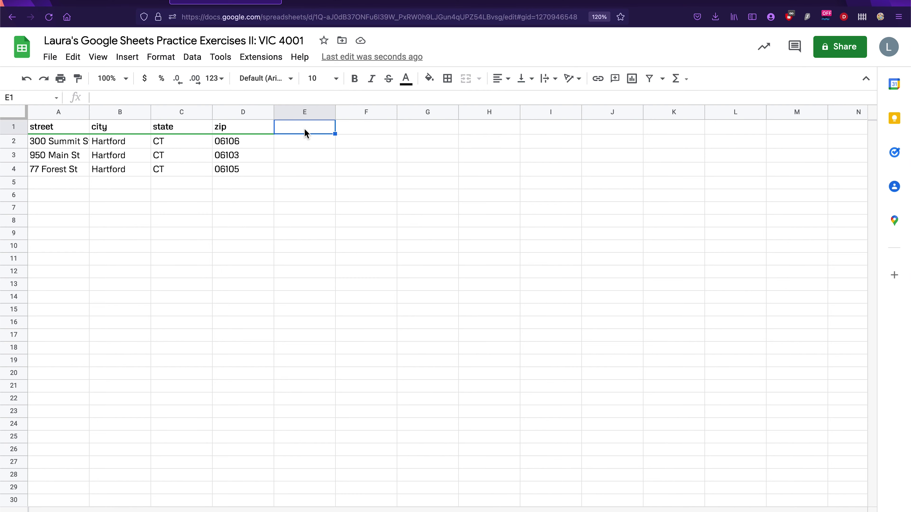
pyautogui.write('combined-address')
pyautogui.press('Return')
# Format the E1 header as bold at size 11 and widen column E to fit it
pyautogui.click(318, 131)
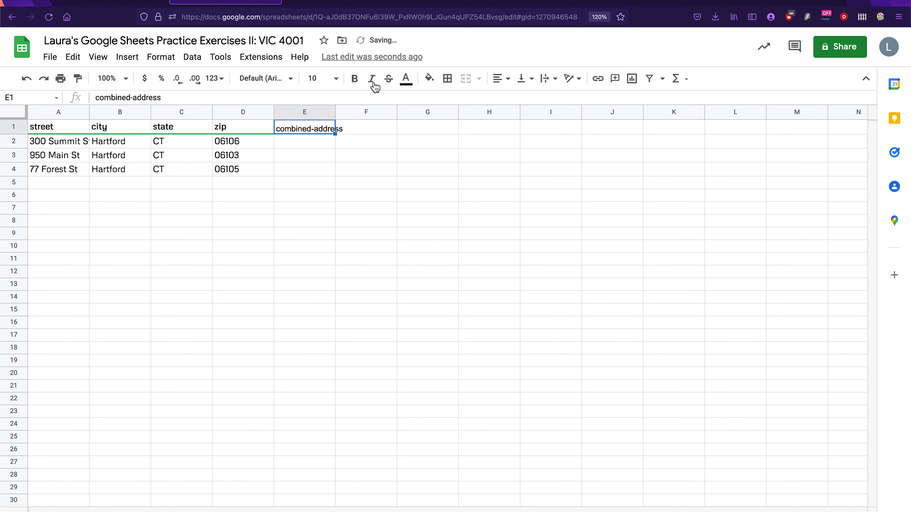
pyautogui.click(355, 78)
pyautogui.click(335, 78)
pyautogui.click(324, 199)
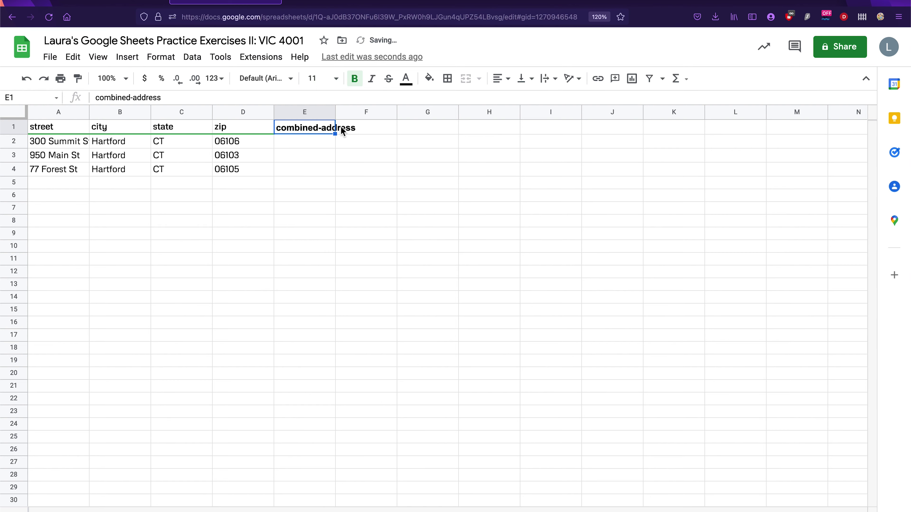
pyautogui.moveTo(336, 115); pyautogui.dragTo(364, 115)
# Combine the address parts in E2 with =A2 & ", " & B2 & ", " & C2 & " " & D2 and accept the suggested autofill for E3:E4
pyautogui.click(326, 141)
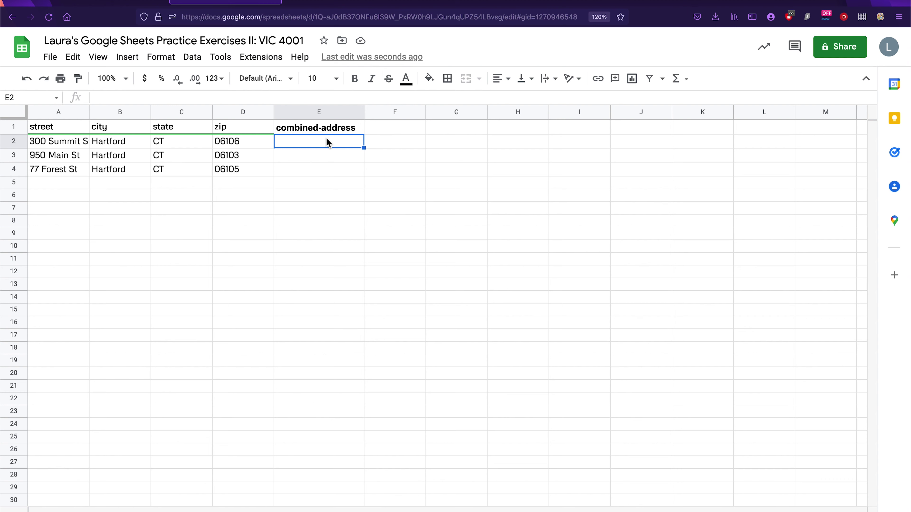
pyautogui.write('=')
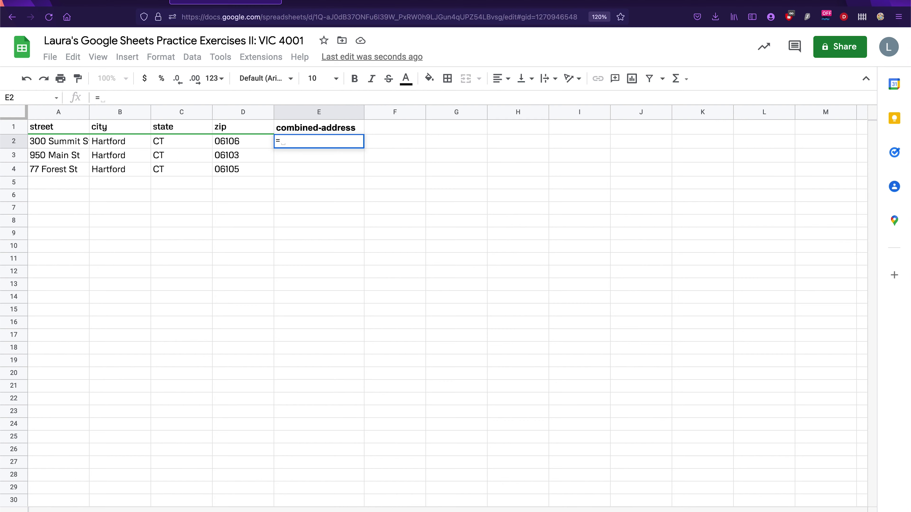
pyautogui.write('A2')
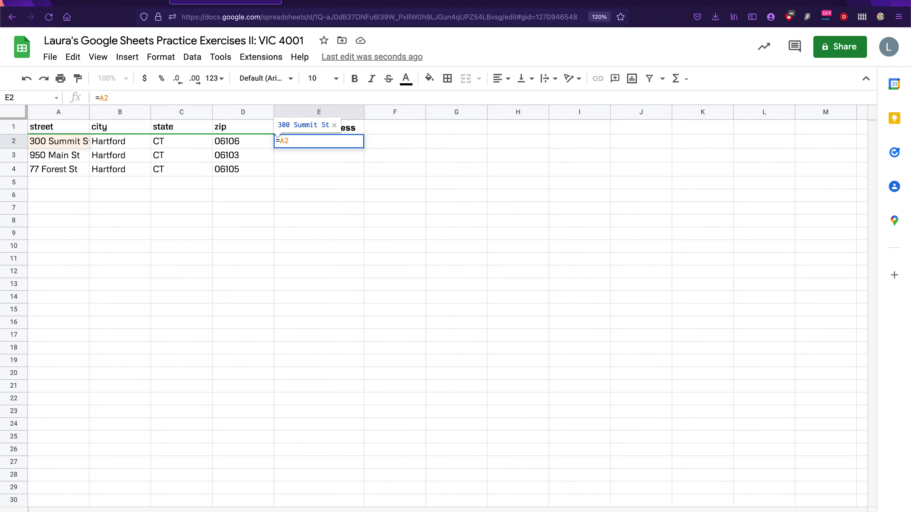
pyautogui.write(' &')
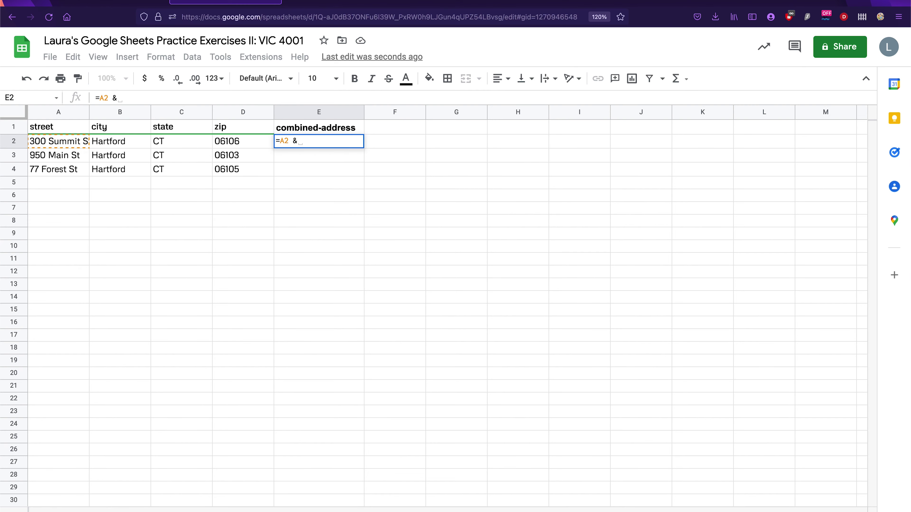
pyautogui.write(' ", "')
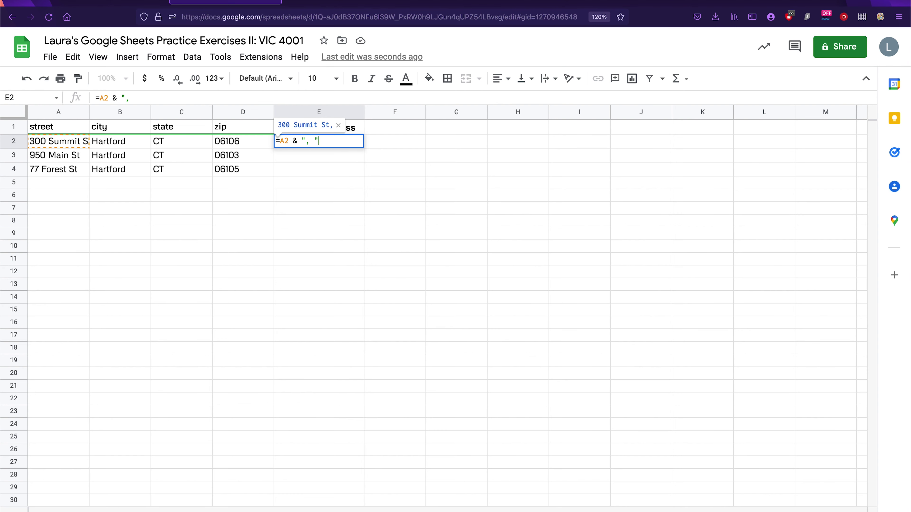
pyautogui.write(' & B2')
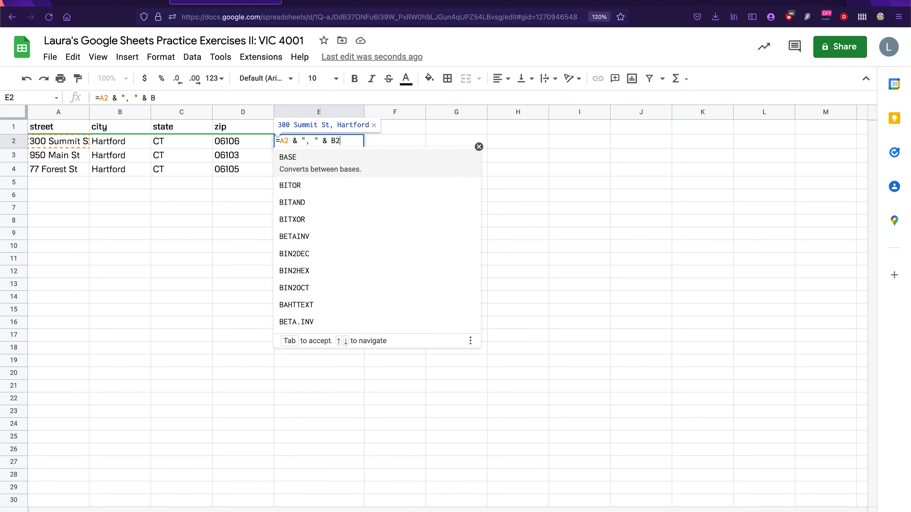
pyautogui.write(' & ')
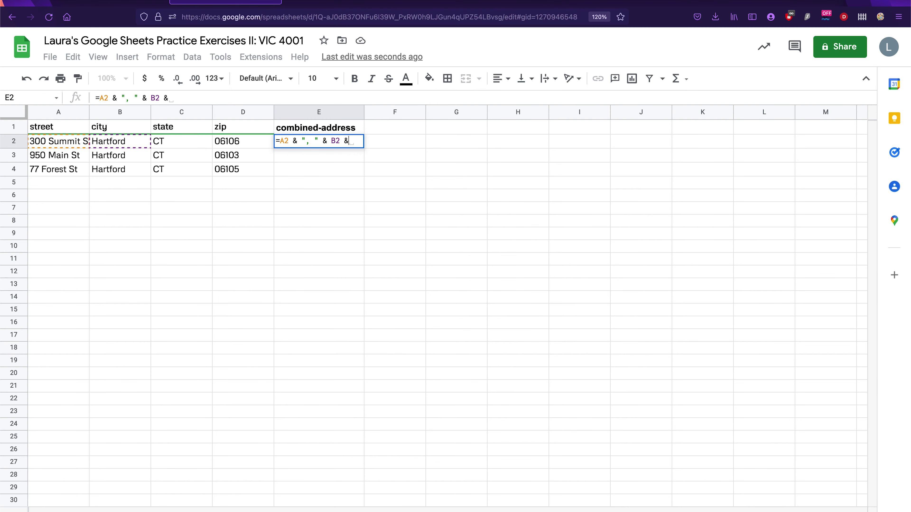
pyautogui.write('", "')
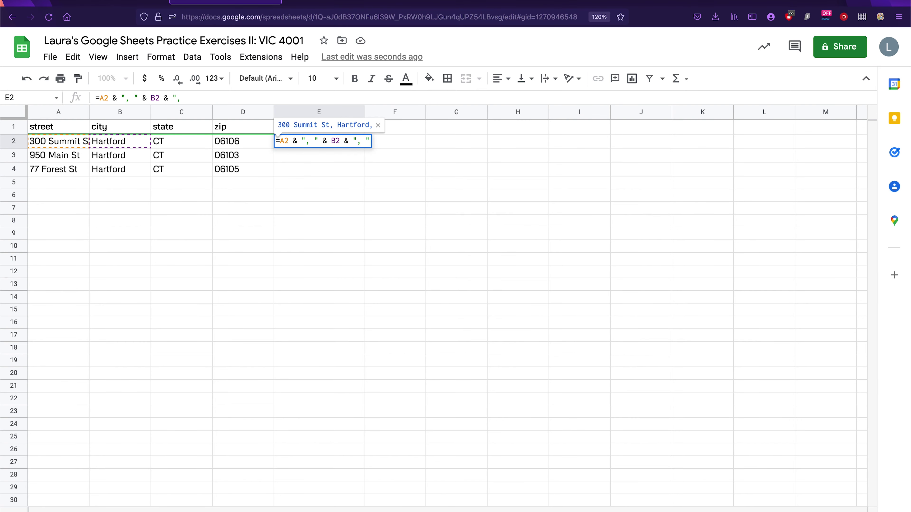
pyautogui.write(' & C22')
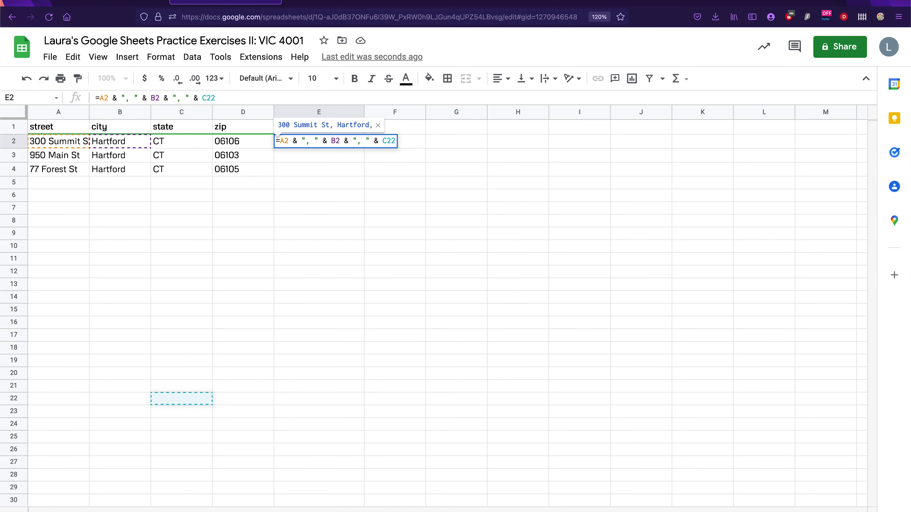
pyautogui.press('BackSpace')
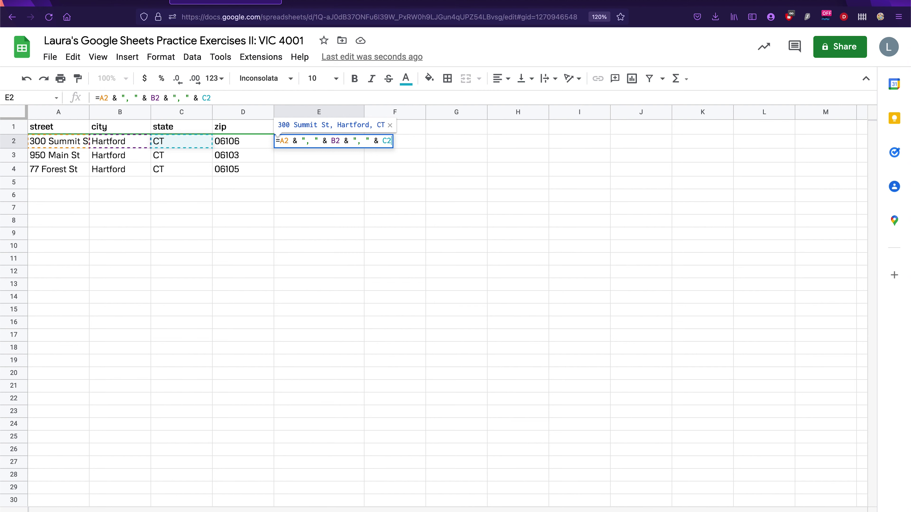
pyautogui.write('& " "')
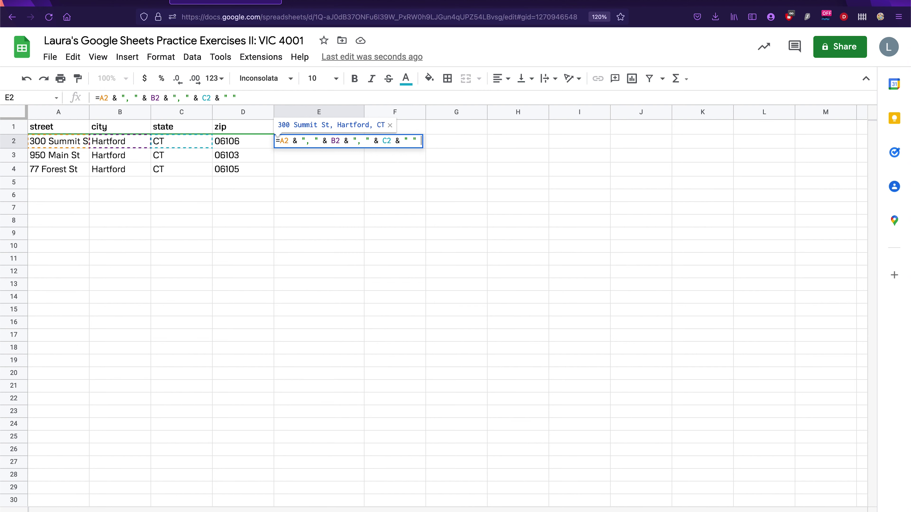
pyautogui.write(' & D2')
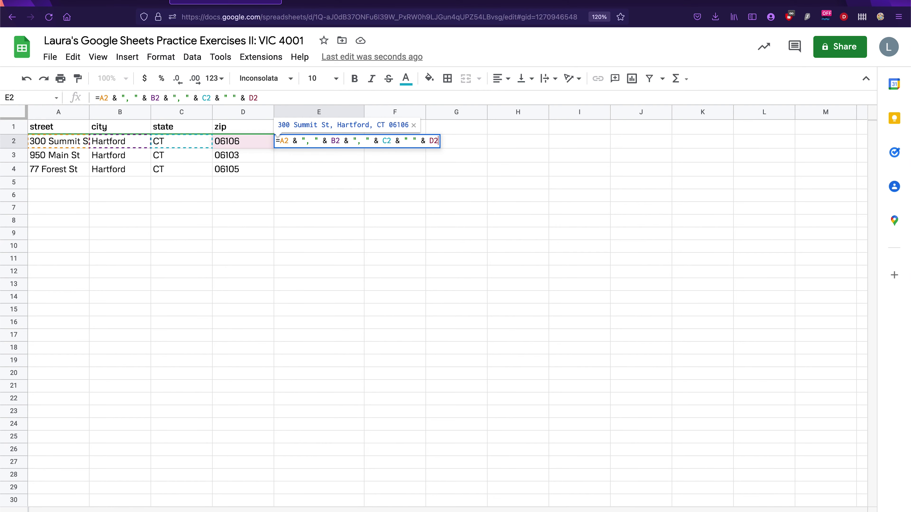
pyautogui.press('Return')
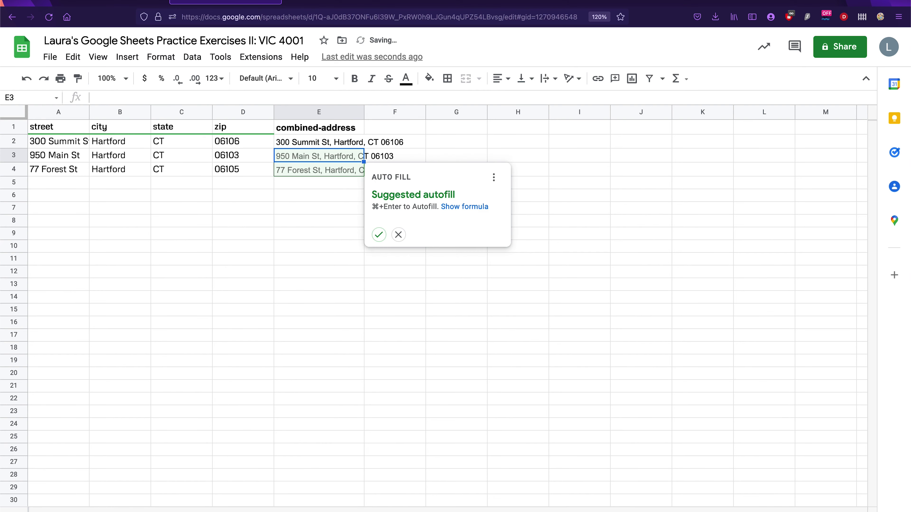
pyautogui.click(379, 236)
# Widen column E to fit the full addresses and shade E2:E4 light yellow
pyautogui.moveTo(365, 112); pyautogui.dragTo(417, 112)
pyautogui.moveTo(363, 143); pyautogui.dragTo(356, 170)
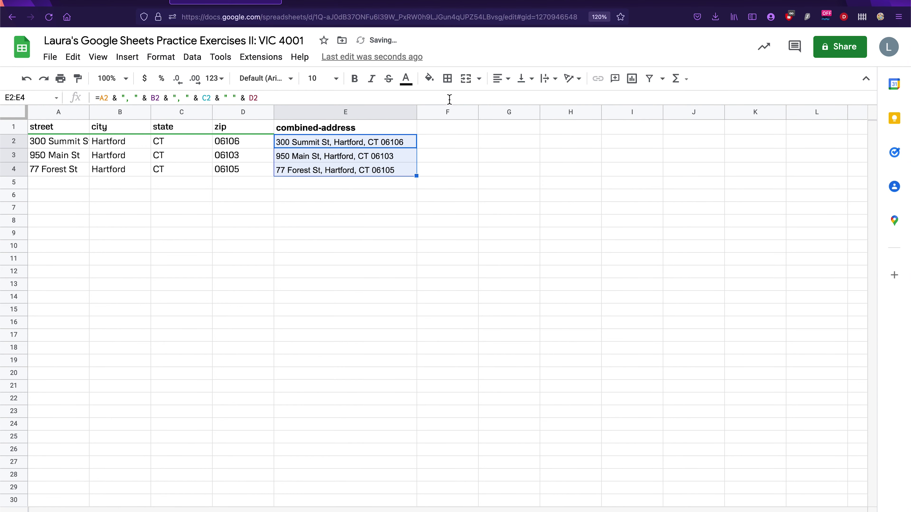
pyautogui.click(430, 78)
pyautogui.click(474, 208)
pyautogui.click(445, 223)
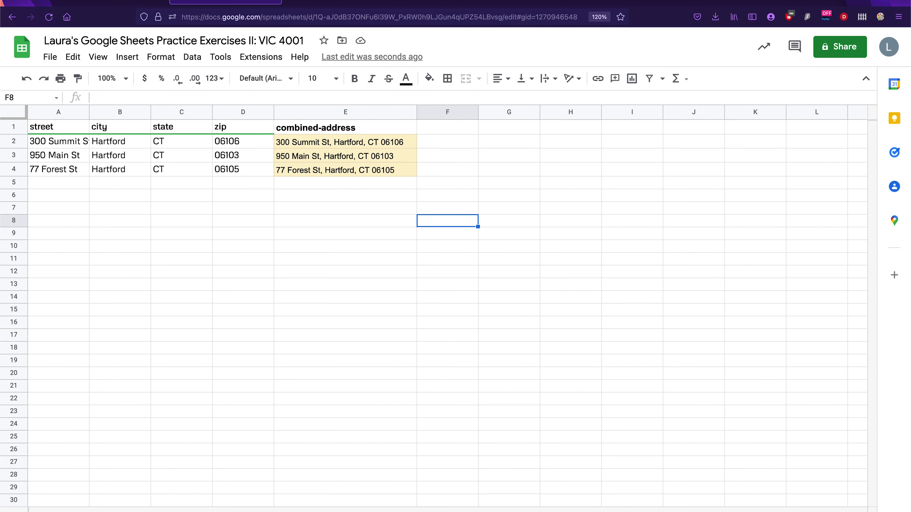
# Remove one leading zero from each ZIP code in D15:D17 of the Complex Addresses sheet, and return to the combined-address sheet
pyautogui.hotkey('alt', 'Down')
pyautogui.click(384, 316)
pyautogui.click(101, 97)
pyautogui.press('BackSpace')
pyautogui.click(394, 336)
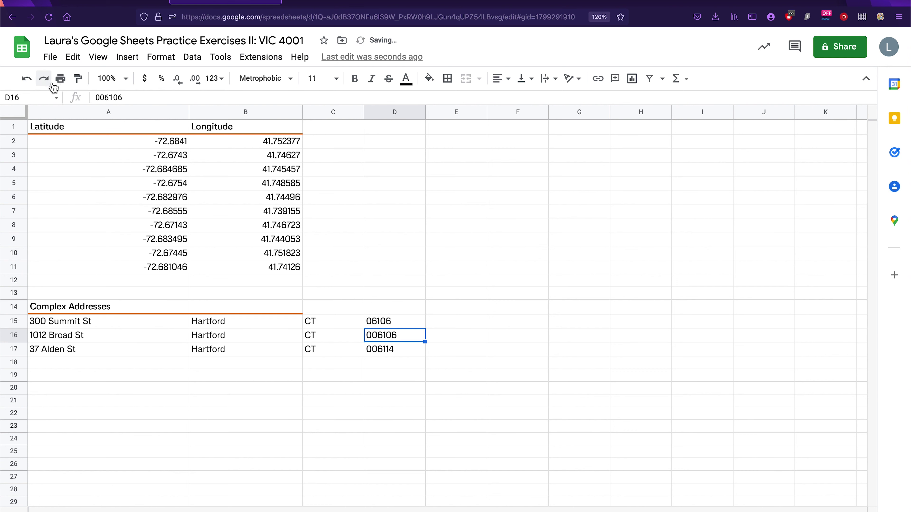
pyautogui.click(100, 96)
pyautogui.press('BackSpace')
pyautogui.click(377, 349)
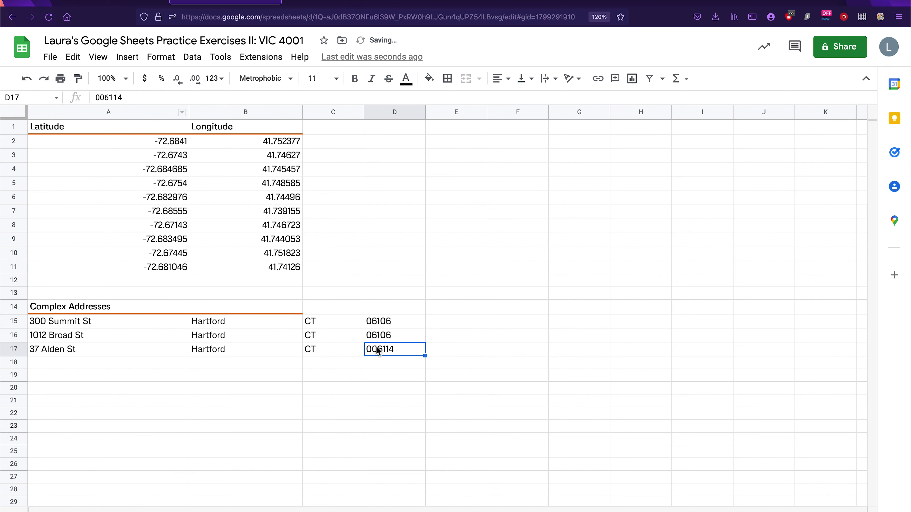
pyautogui.click(101, 97)
pyautogui.press('BackSpace')
pyautogui.click(394, 379)
pyautogui.hotkey('alt', 'Down')
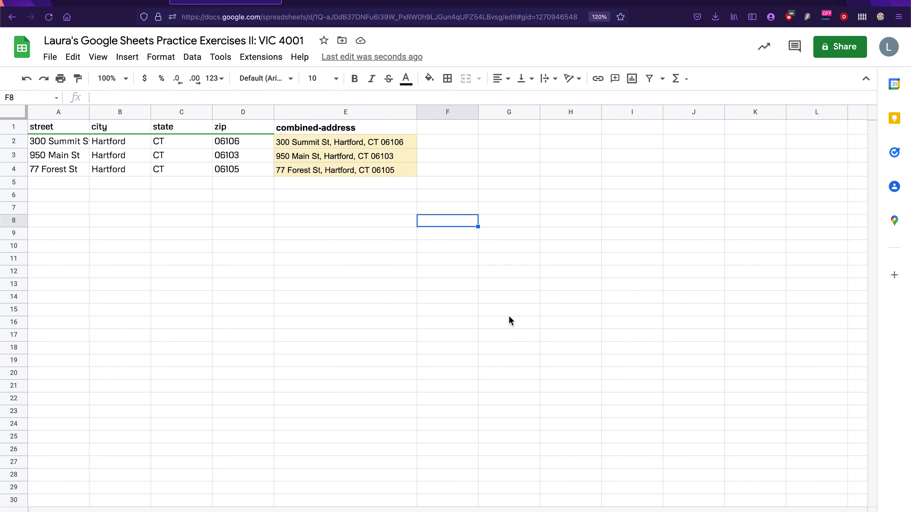
pyautogui.click(75, 184)
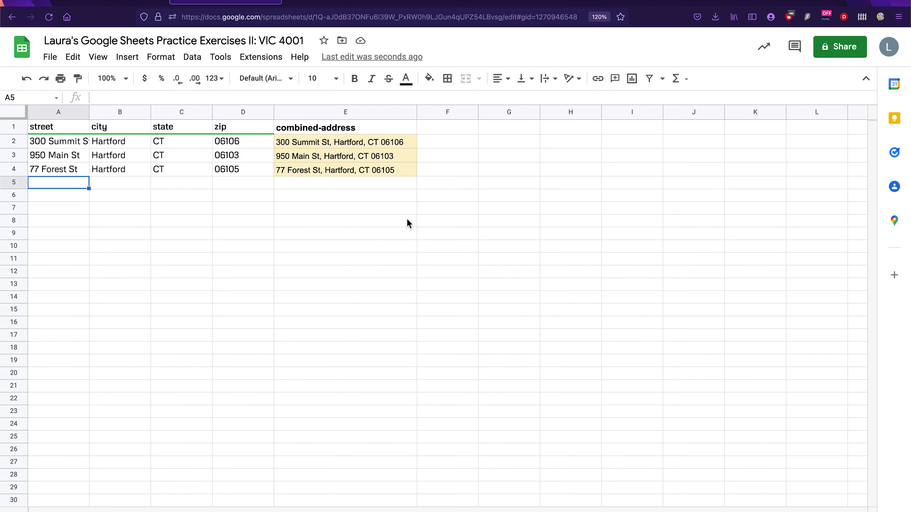
# Share the spreadsheet so that anyone with the link has Editor access, and copy the sharing link
pyautogui.click(840, 47)
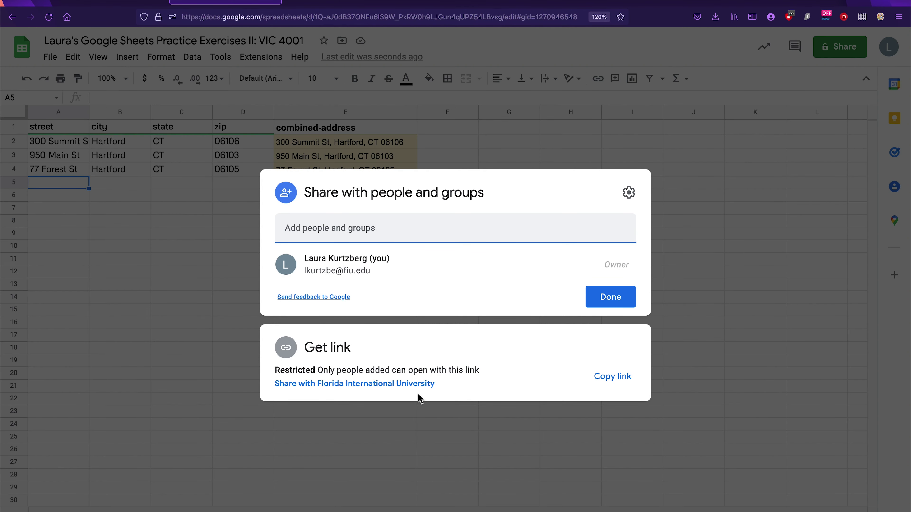
pyautogui.click(407, 387)
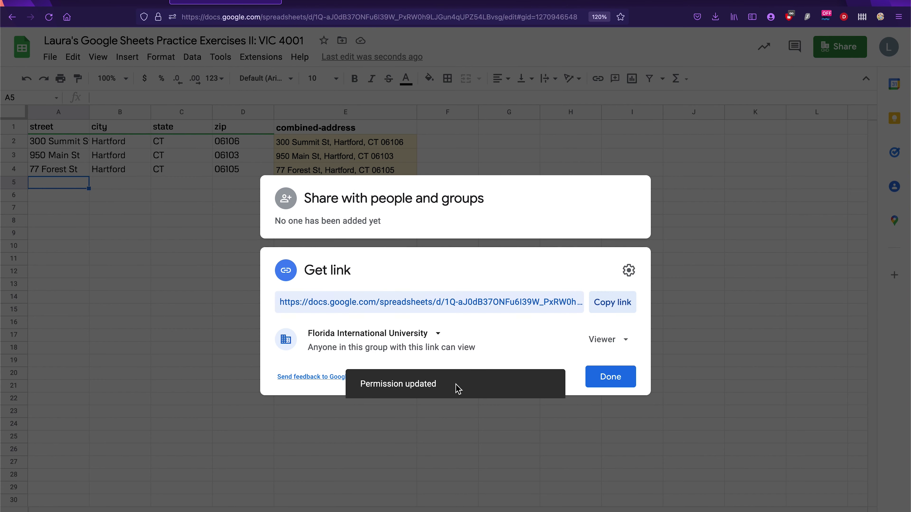
pyautogui.click(437, 335)
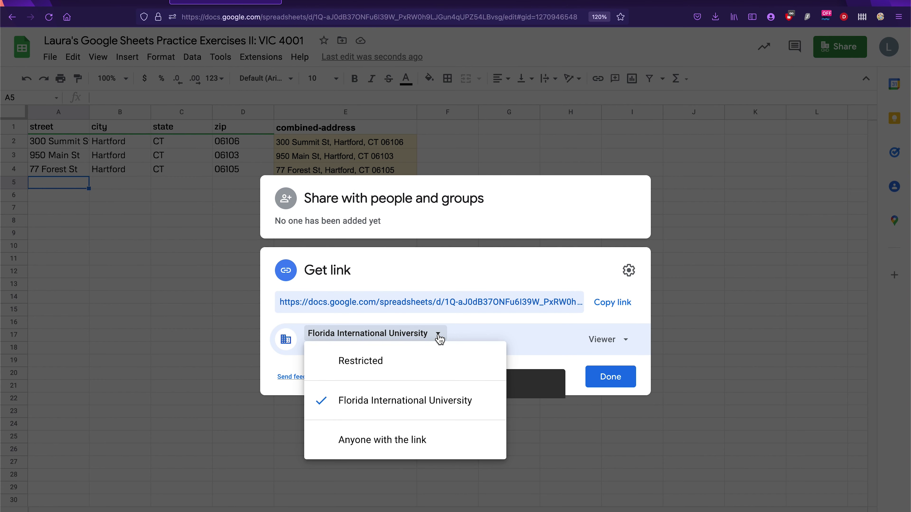
pyautogui.click(429, 448)
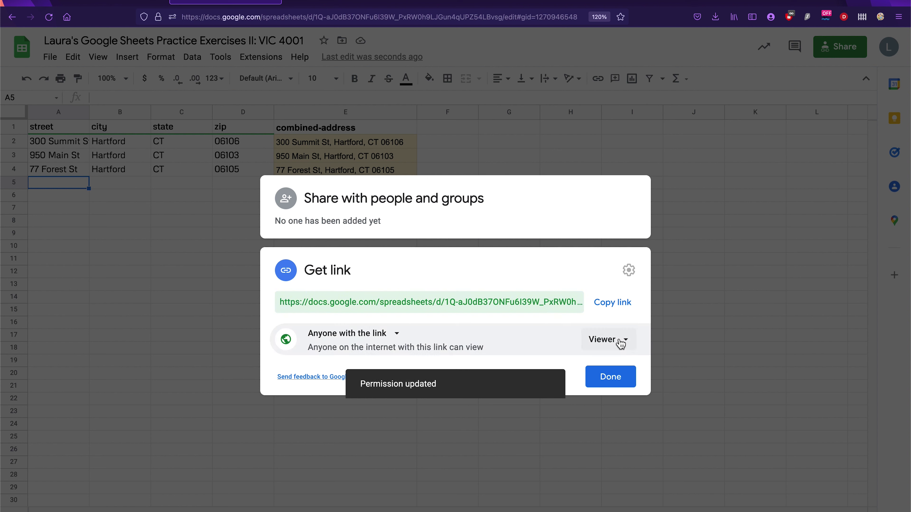
pyautogui.click(622, 343)
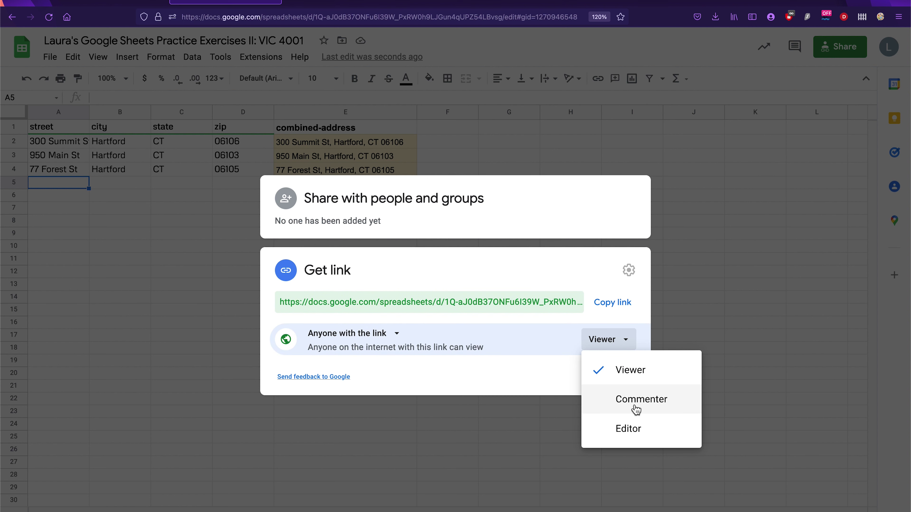
pyautogui.click(627, 425)
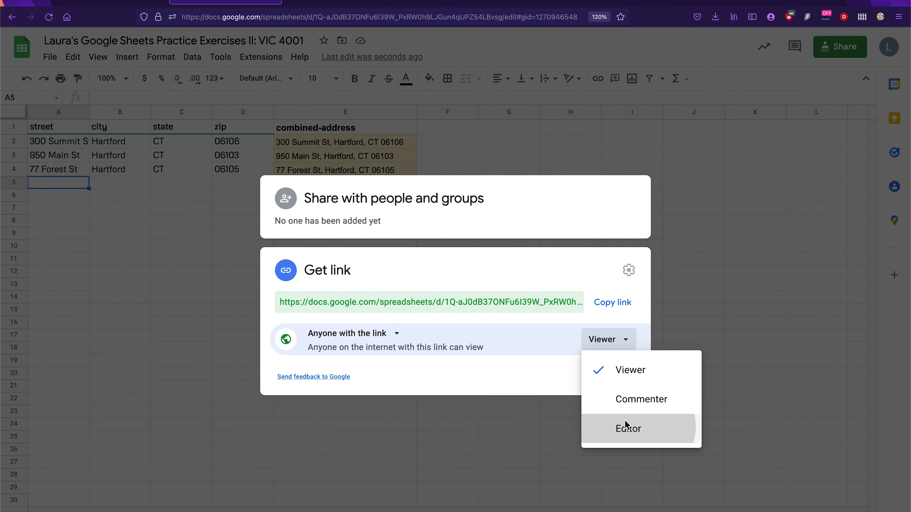
pyautogui.click(614, 305)
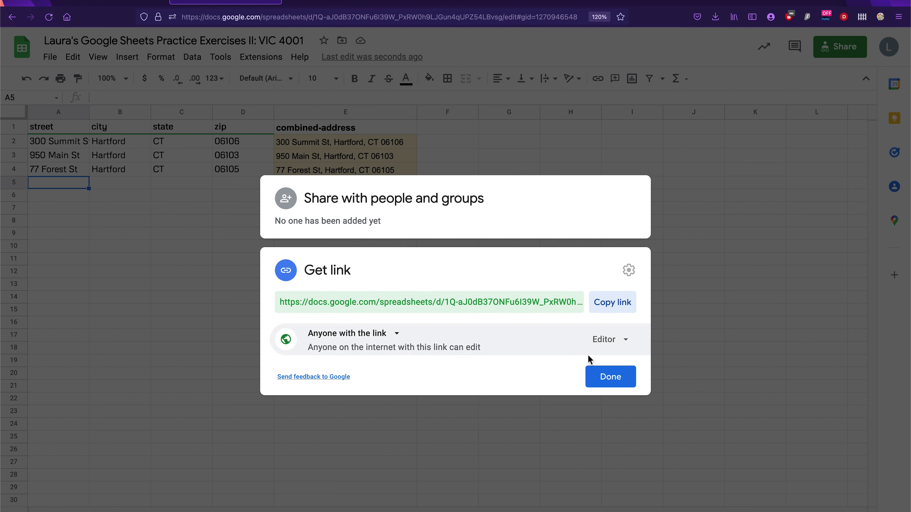
pyautogui.click(610, 377)
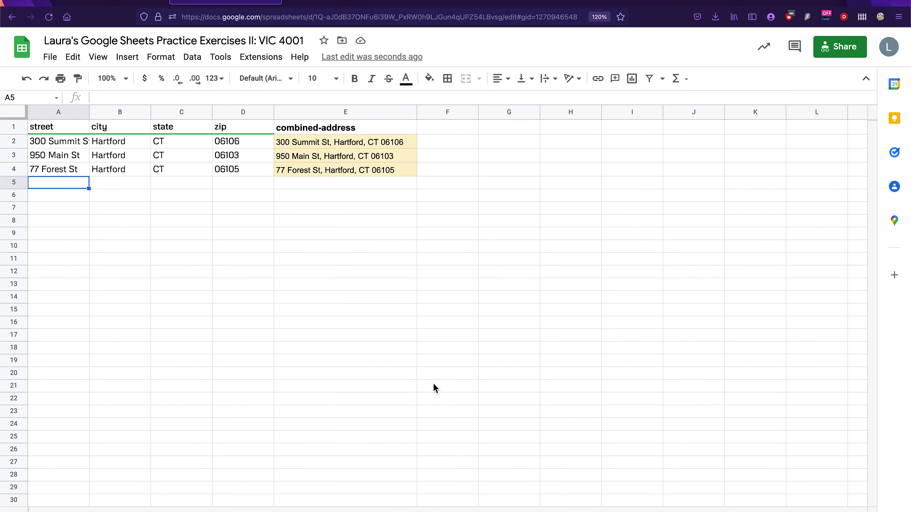